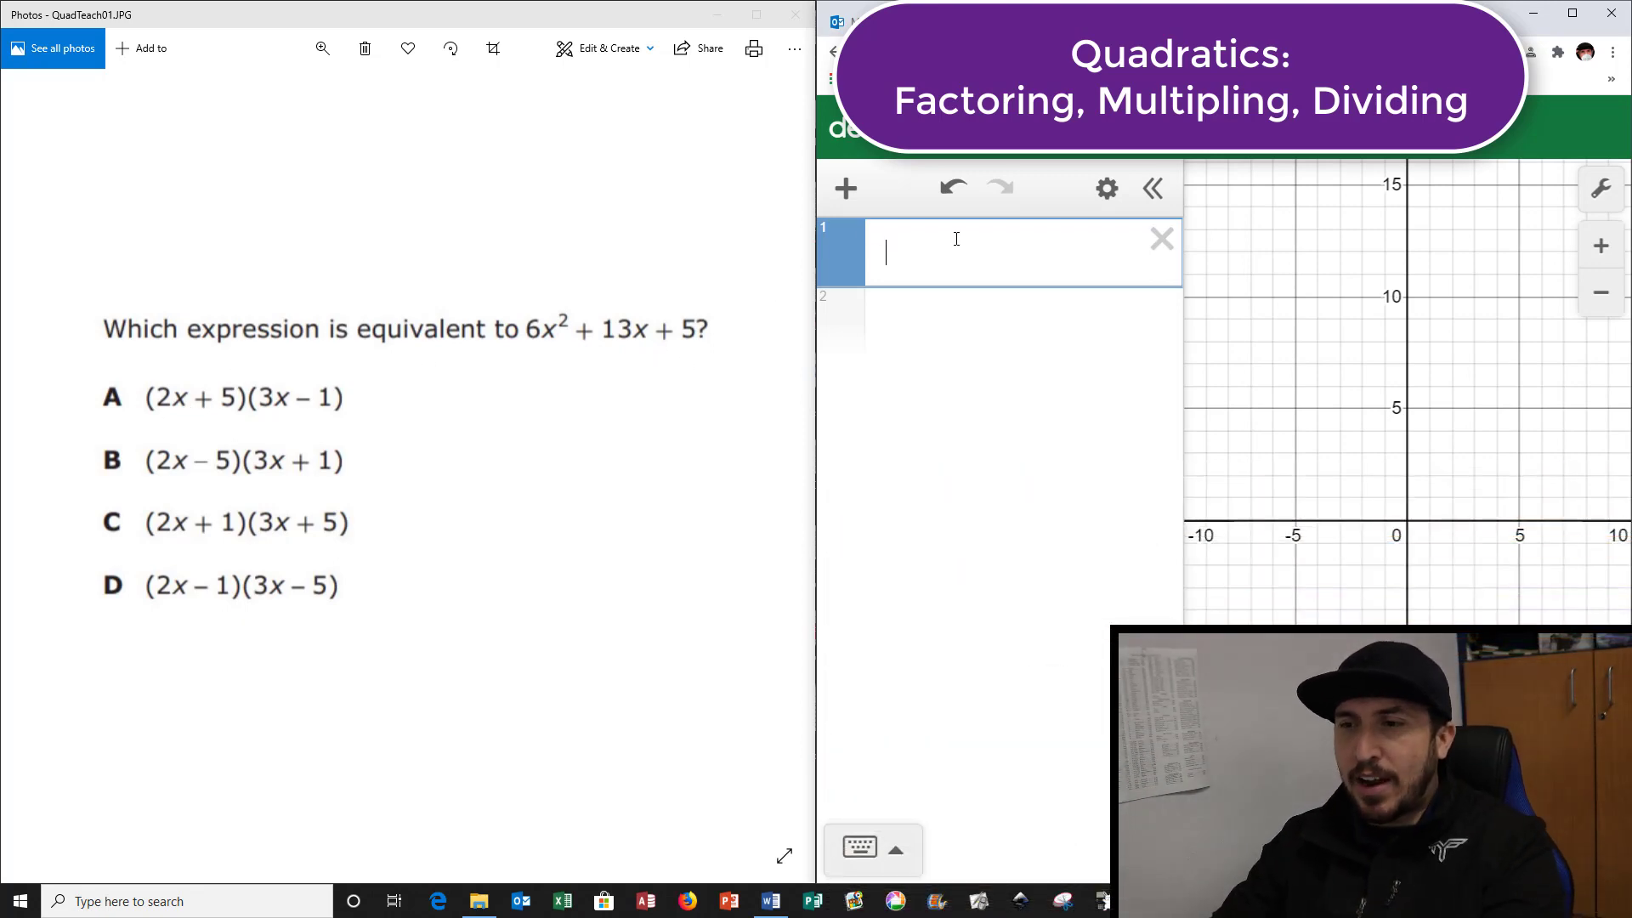
# Graph 6x²+13x+5 on line 1 and answer choice A, (2x+5)(3x−1), on line 2.
pyautogui.write('6x')
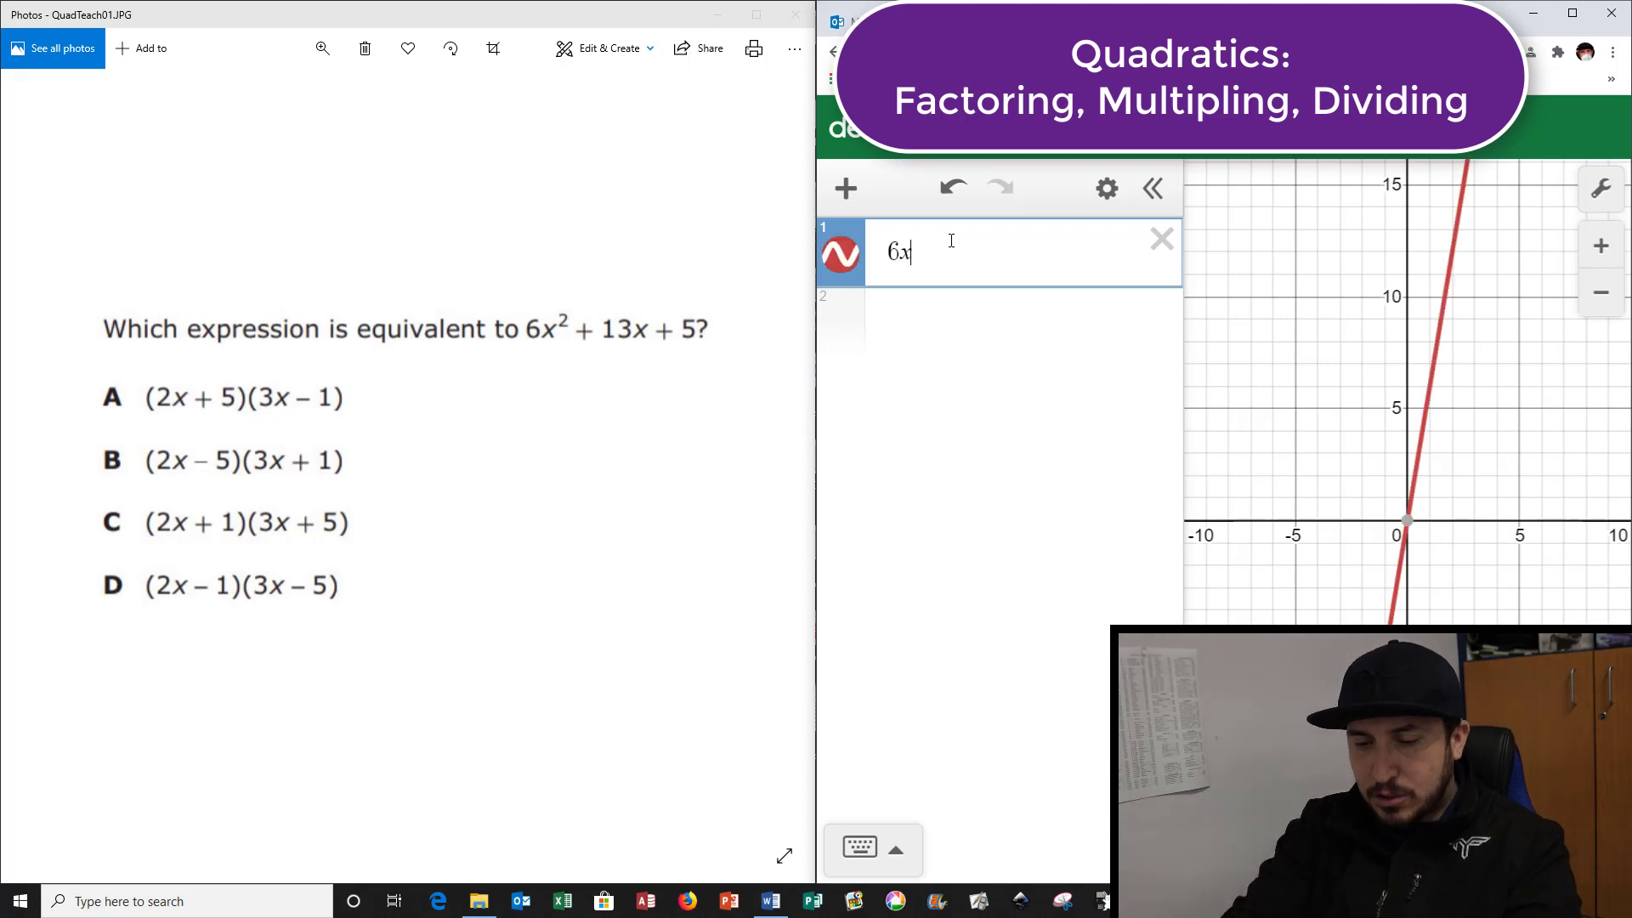
pyautogui.write('^2 +')
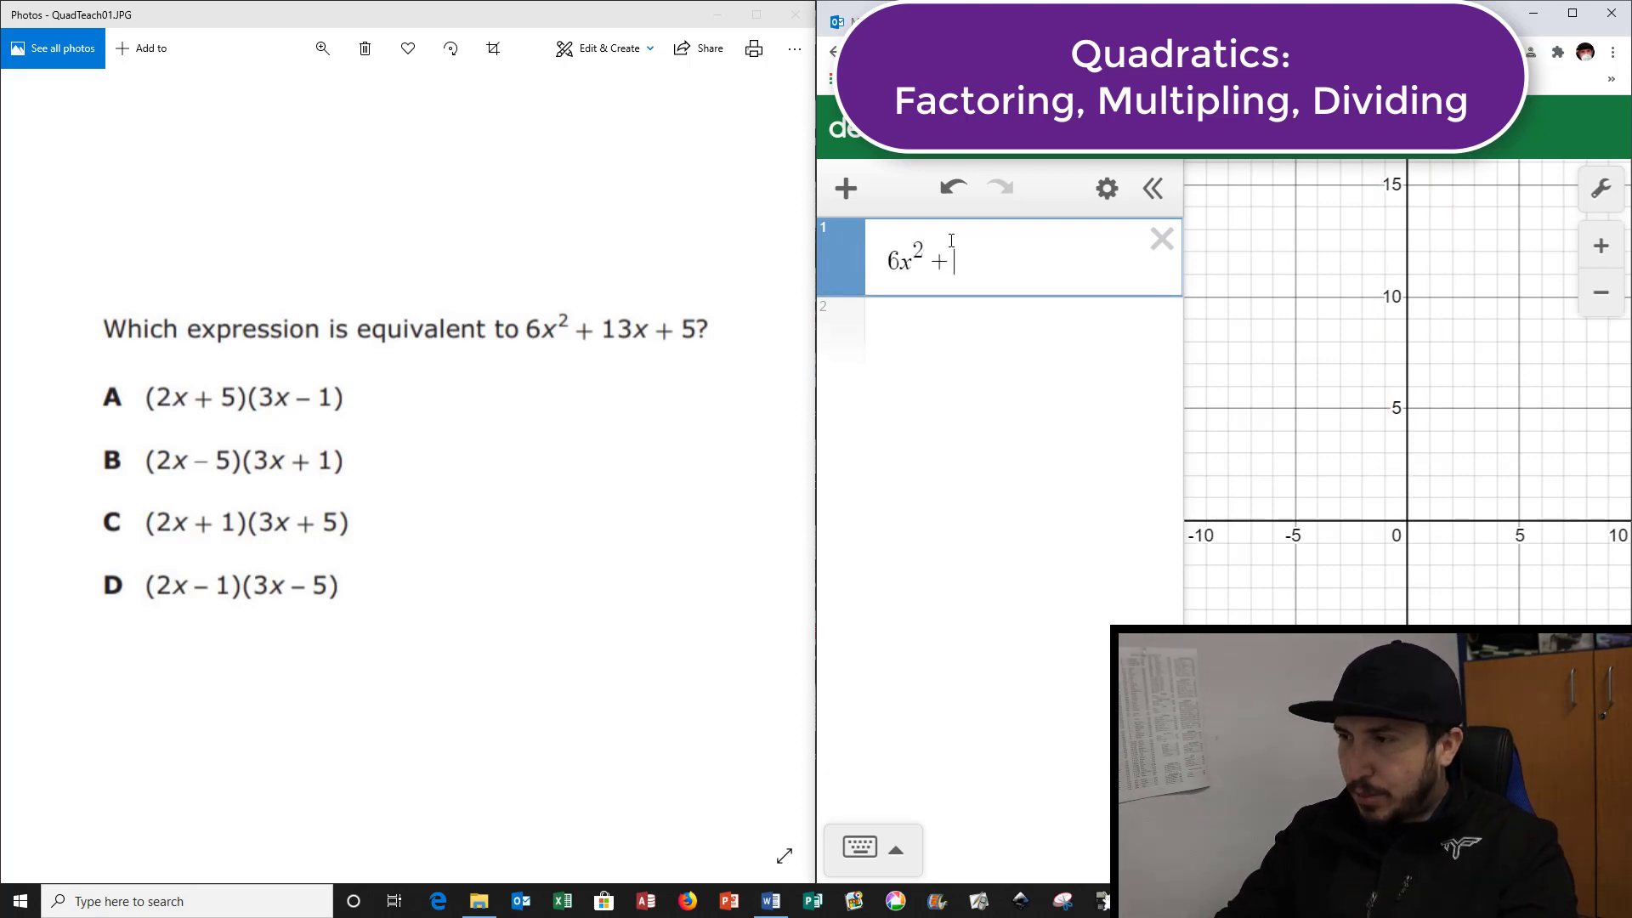
pyautogui.write(' 13x + 5')
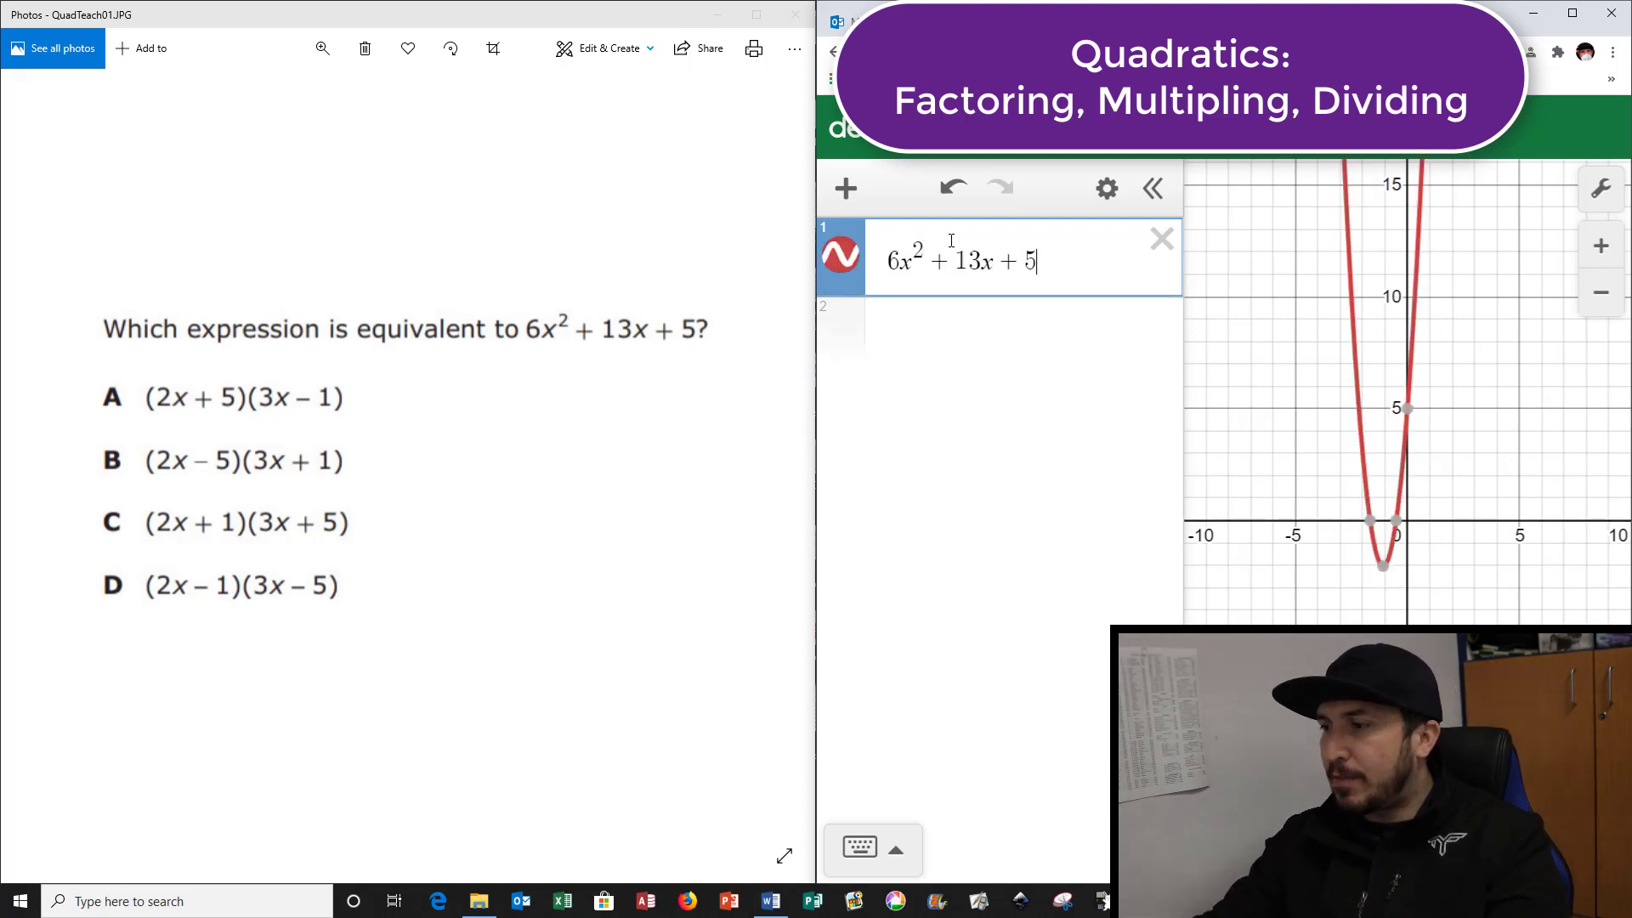
pyautogui.click(934, 346)
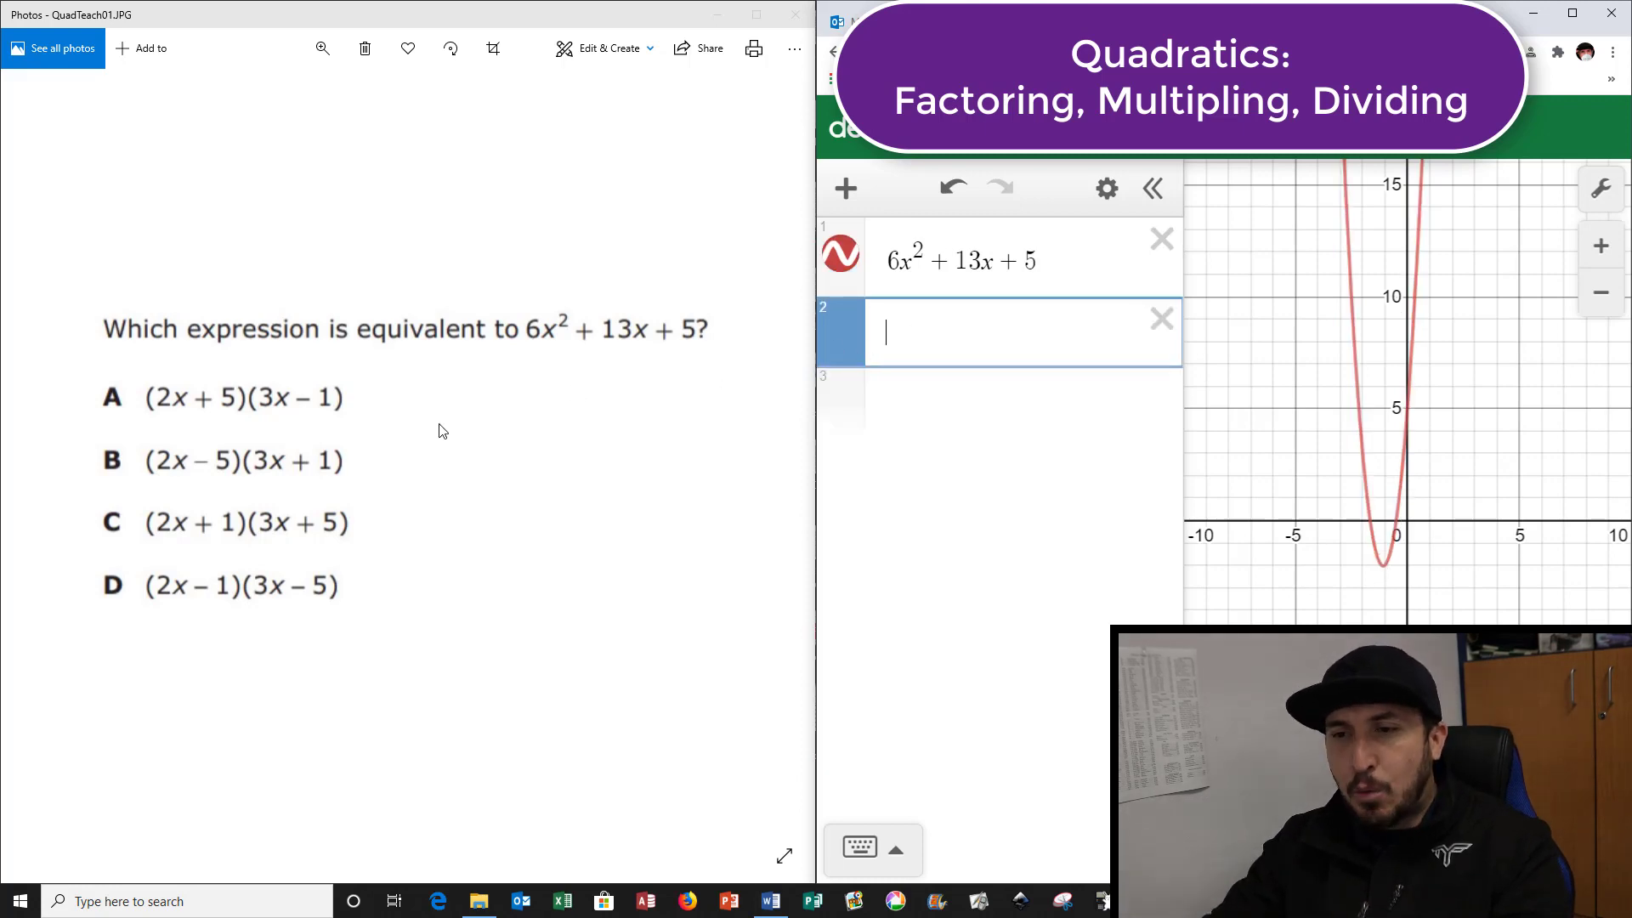
pyautogui.write('(2x)')
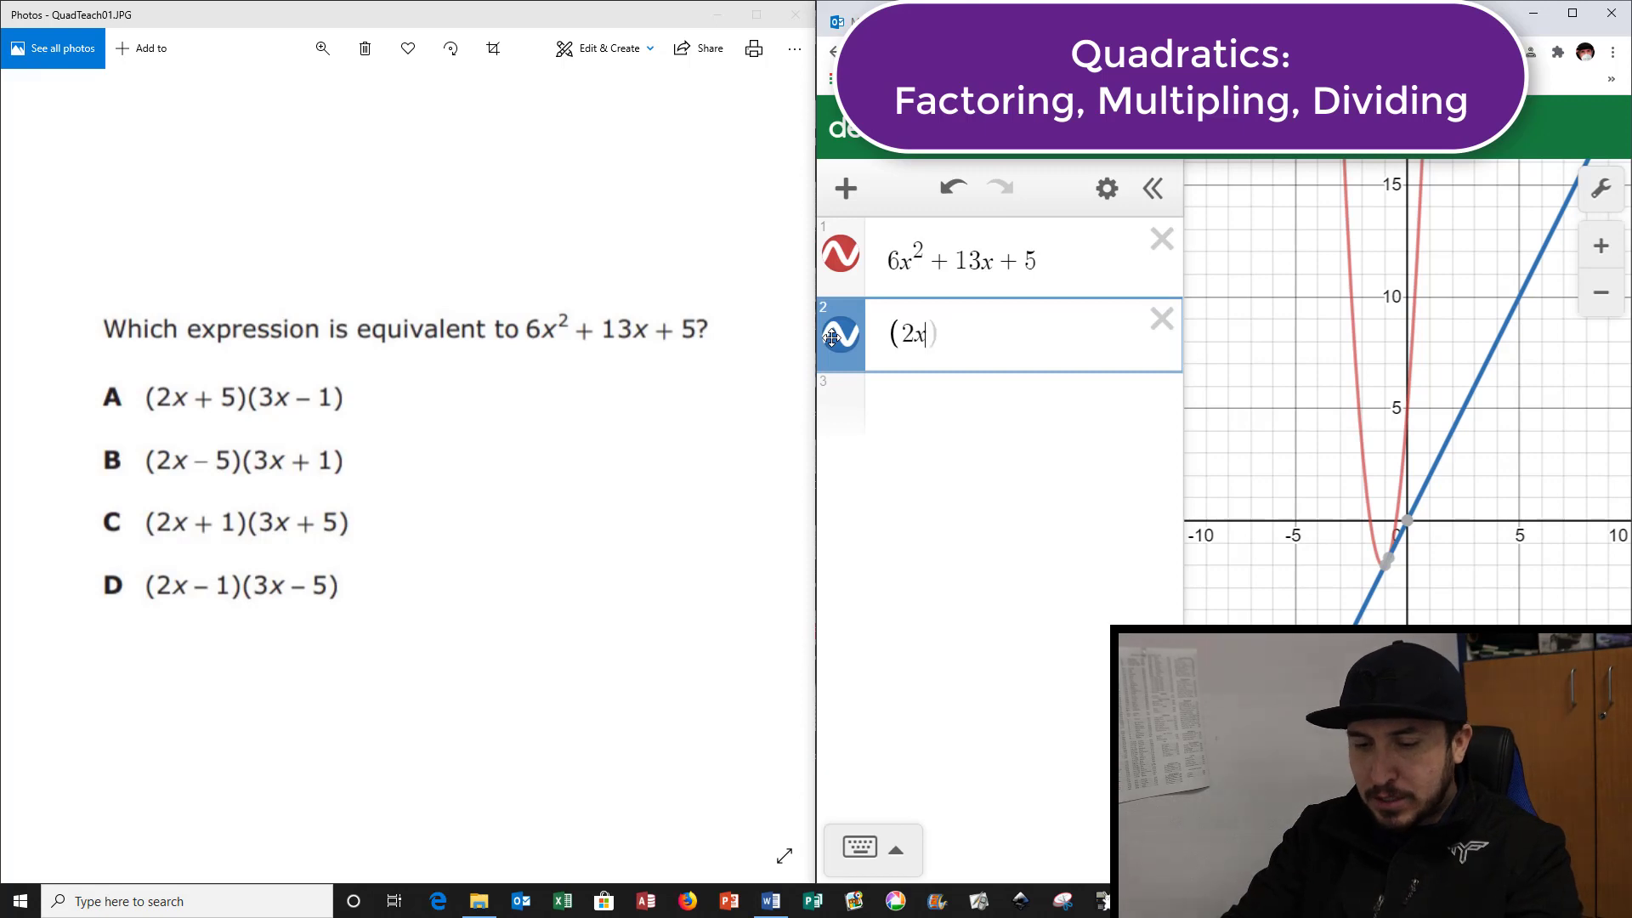
pyautogui.write('+5)(3')
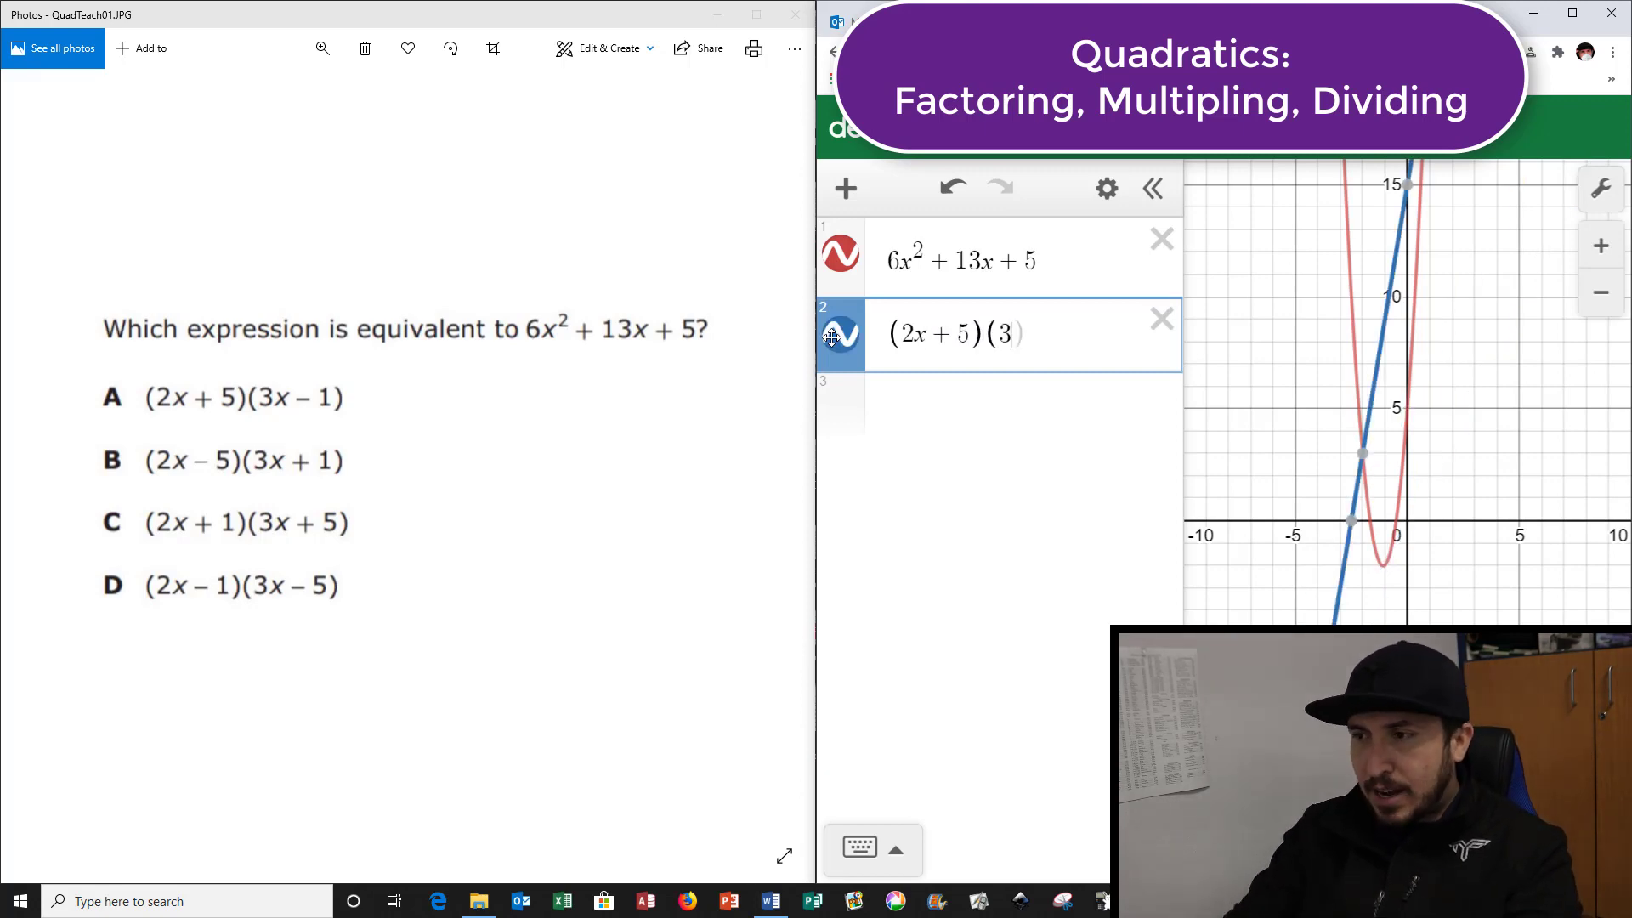
pyautogui.write('x-1)')
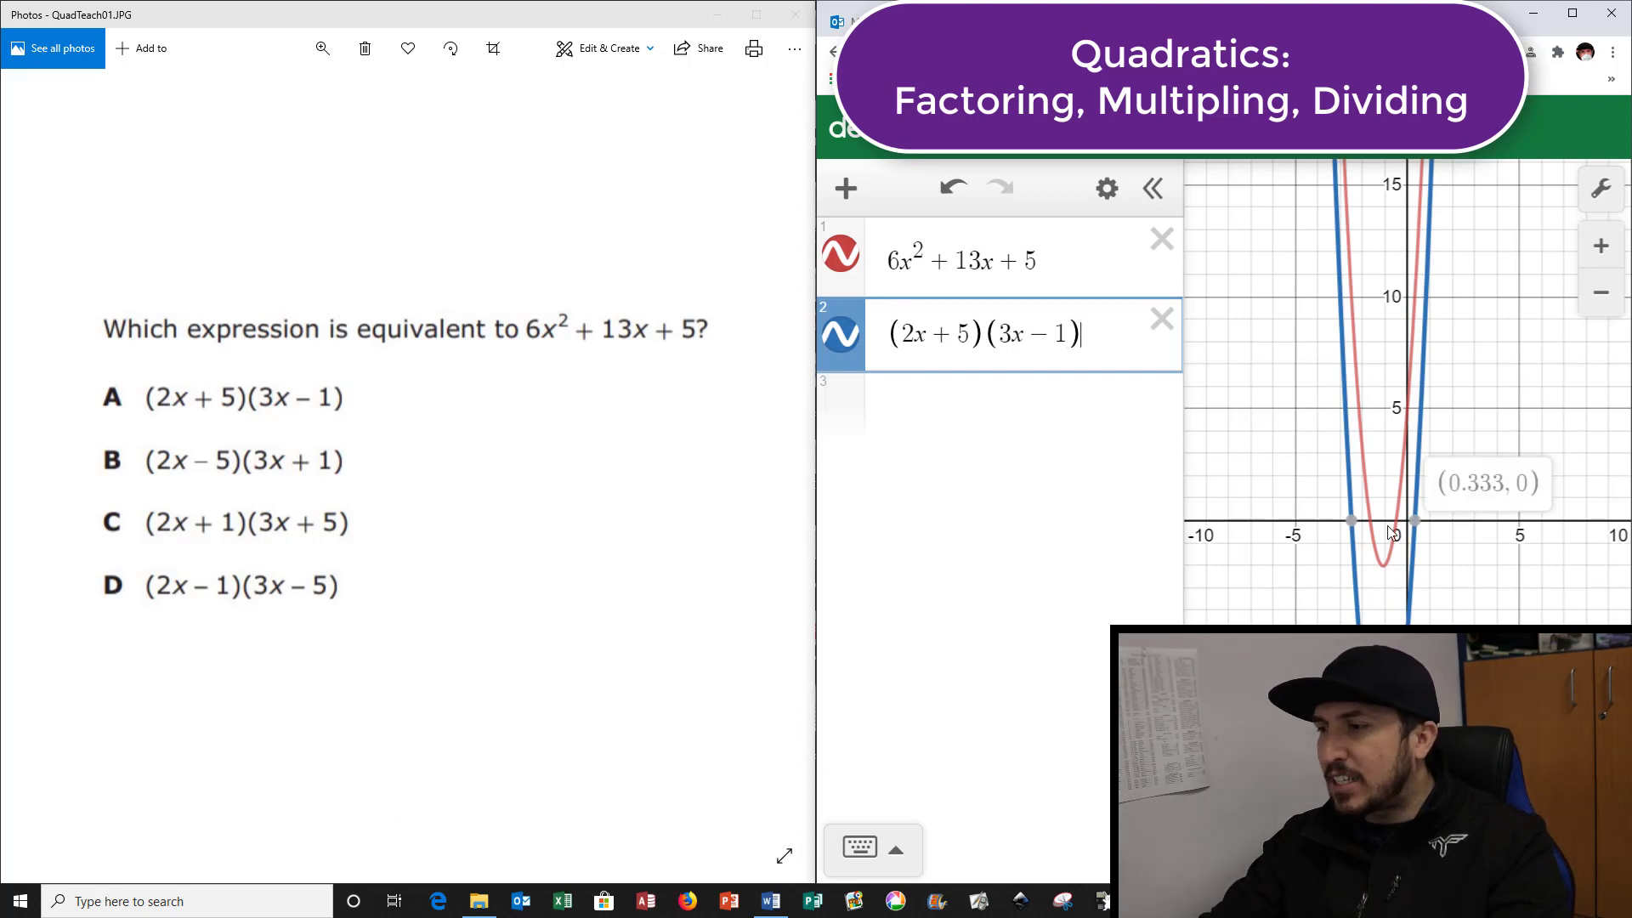
# Toggle choice A's graph off and on to compare it with the parabola.
pyautogui.click(854, 345)
pyautogui.doubleClick(848, 344)
pyautogui.doubleClick(845, 345)
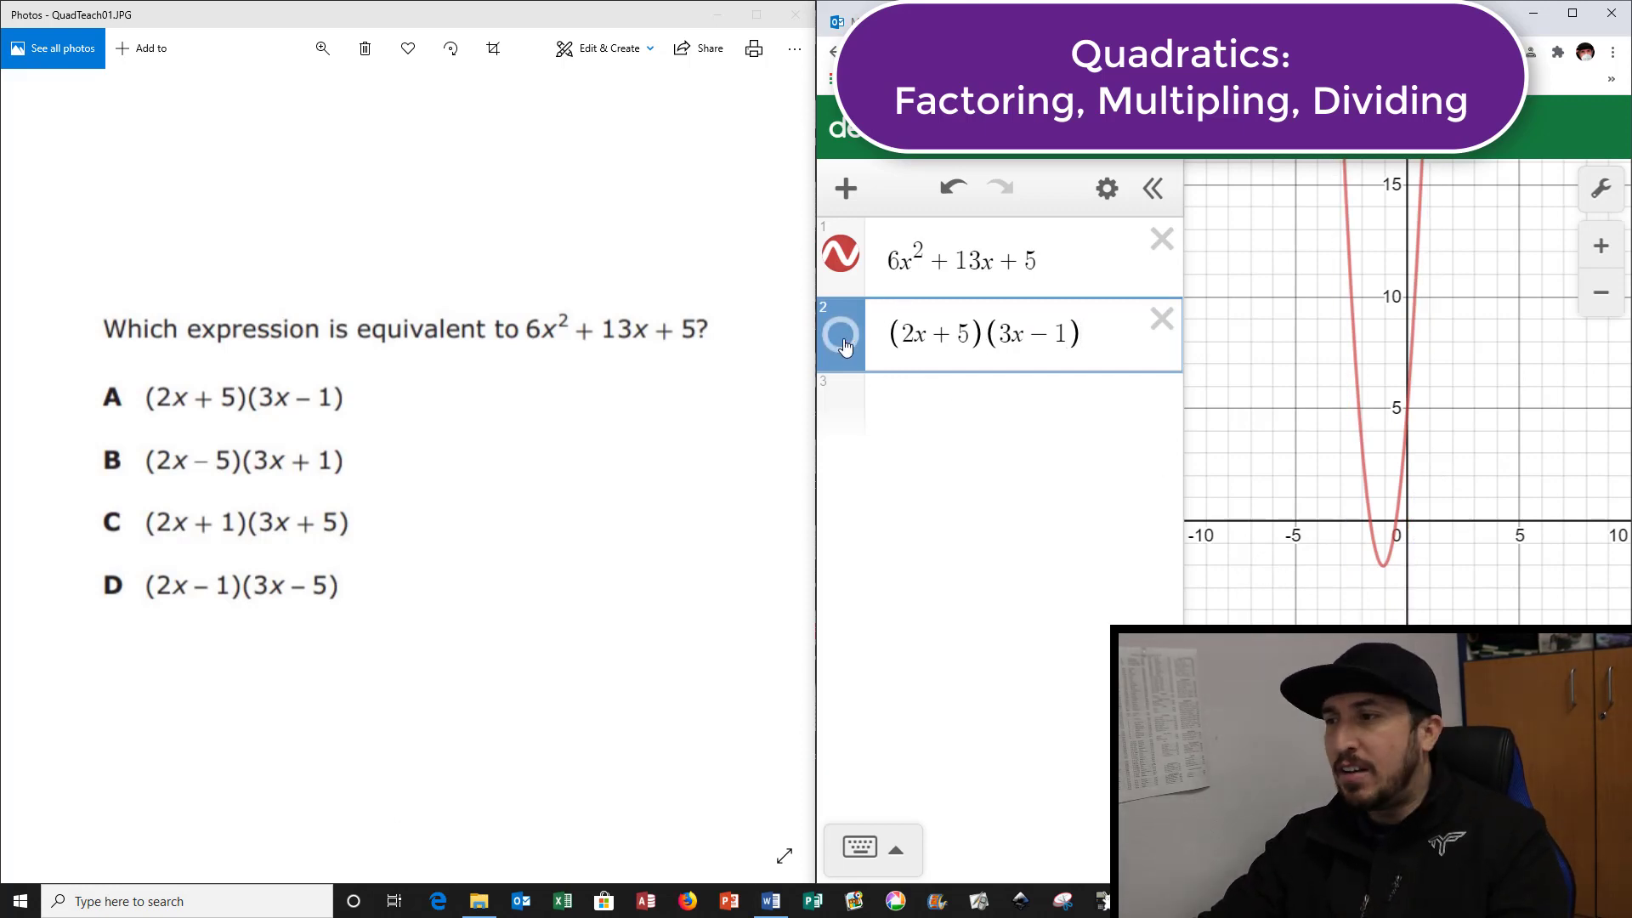
pyautogui.click(844, 345)
pyautogui.click(845, 345)
pyautogui.click(844, 344)
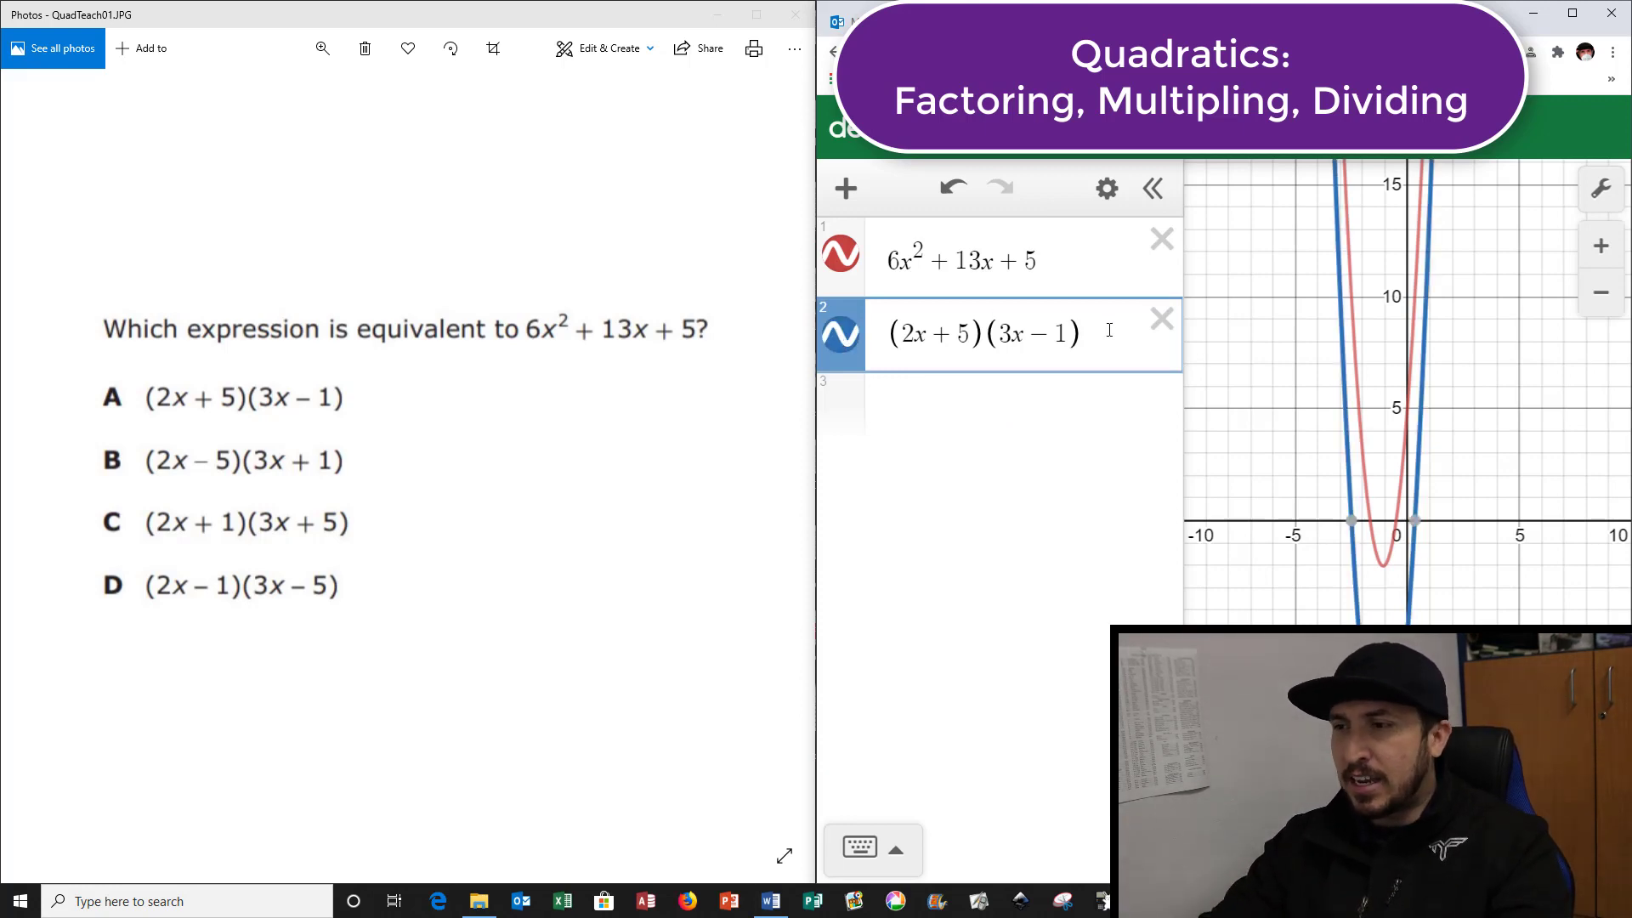
# Change line 2 to choice B, (2x−5)(3x+1), and toggle its graph to compare.
pyautogui.moveTo(1109, 330); pyautogui.dragTo(898, 325)
pyautogui.press('Right')
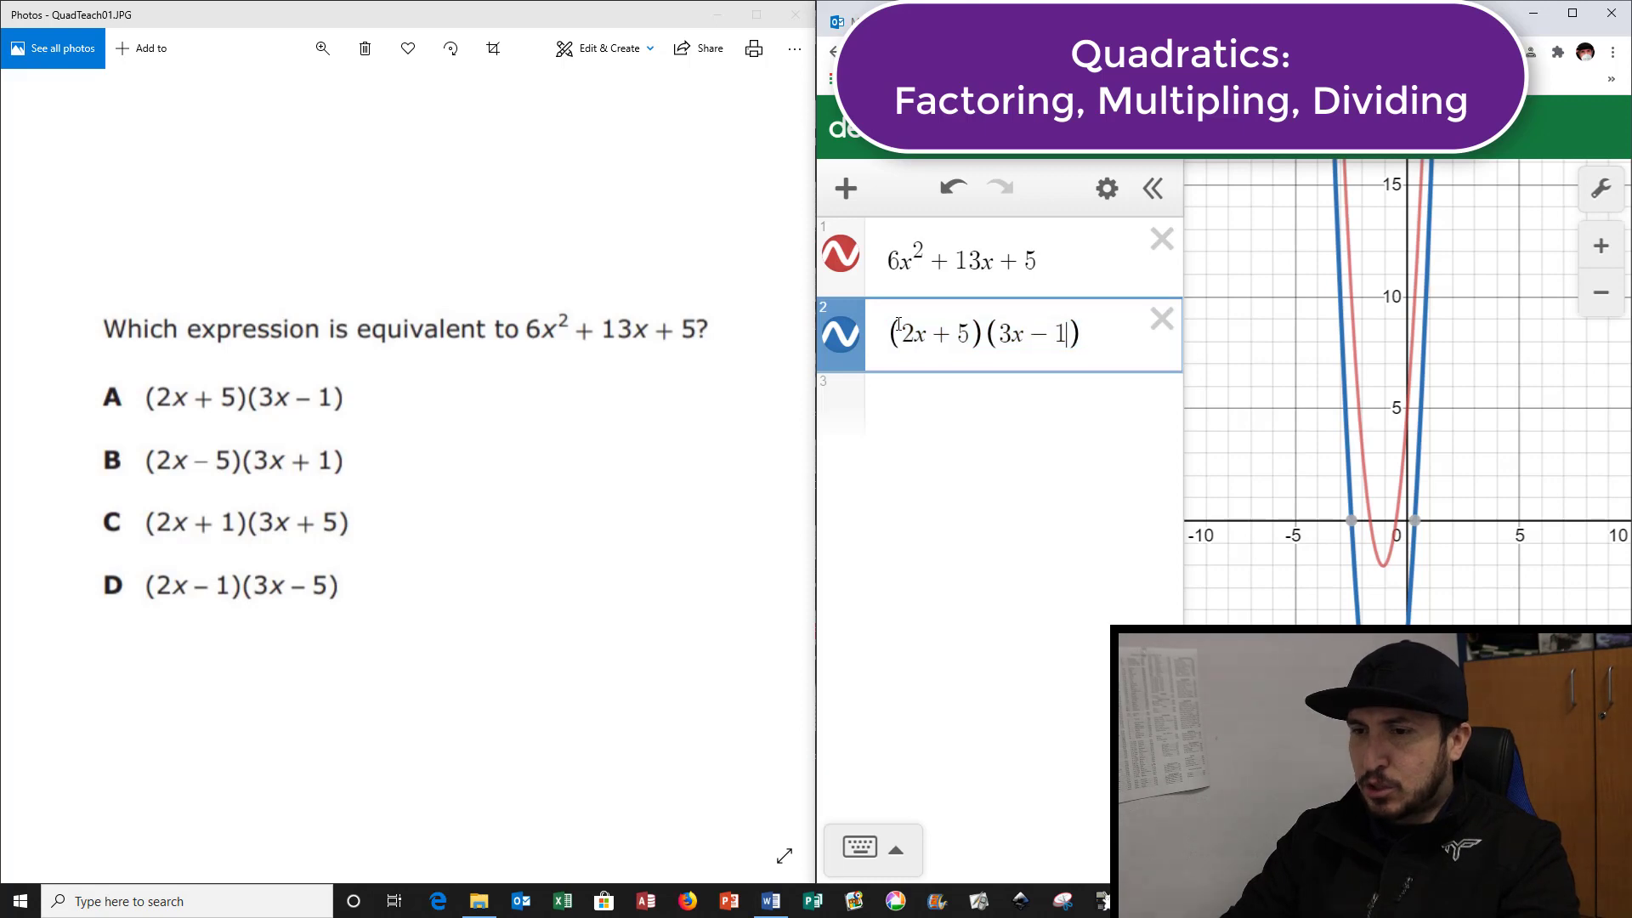
pyautogui.press('BackSpace')
pyautogui.write('-')
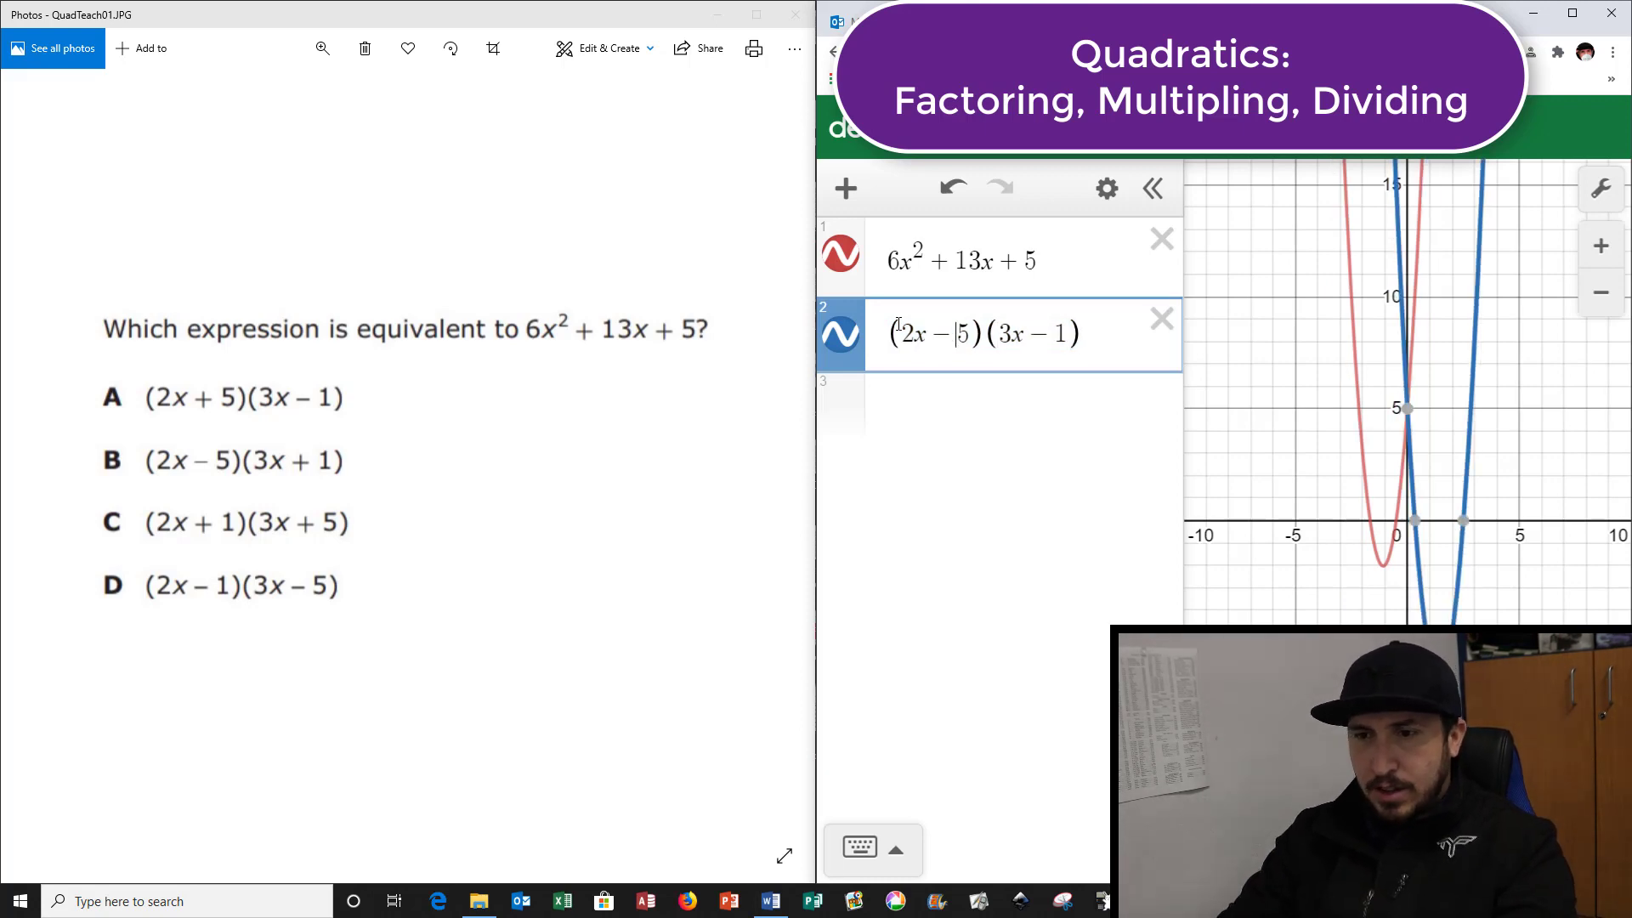
pyautogui.press('BackSpace')
pyautogui.write('+')
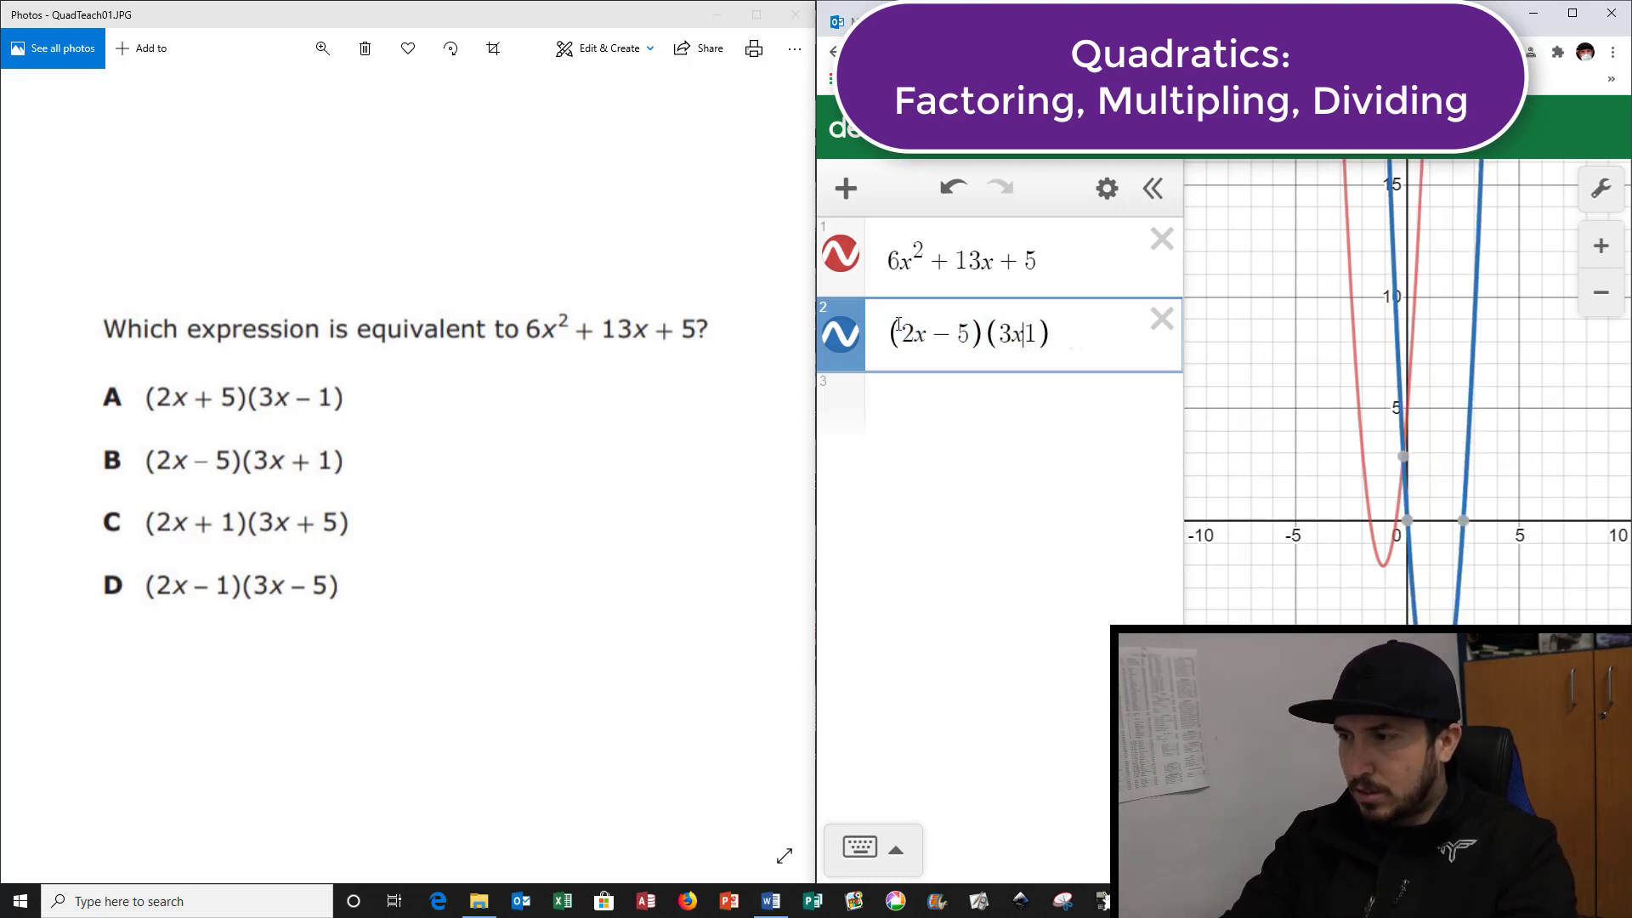
pyautogui.click(837, 338)
pyautogui.click(838, 338)
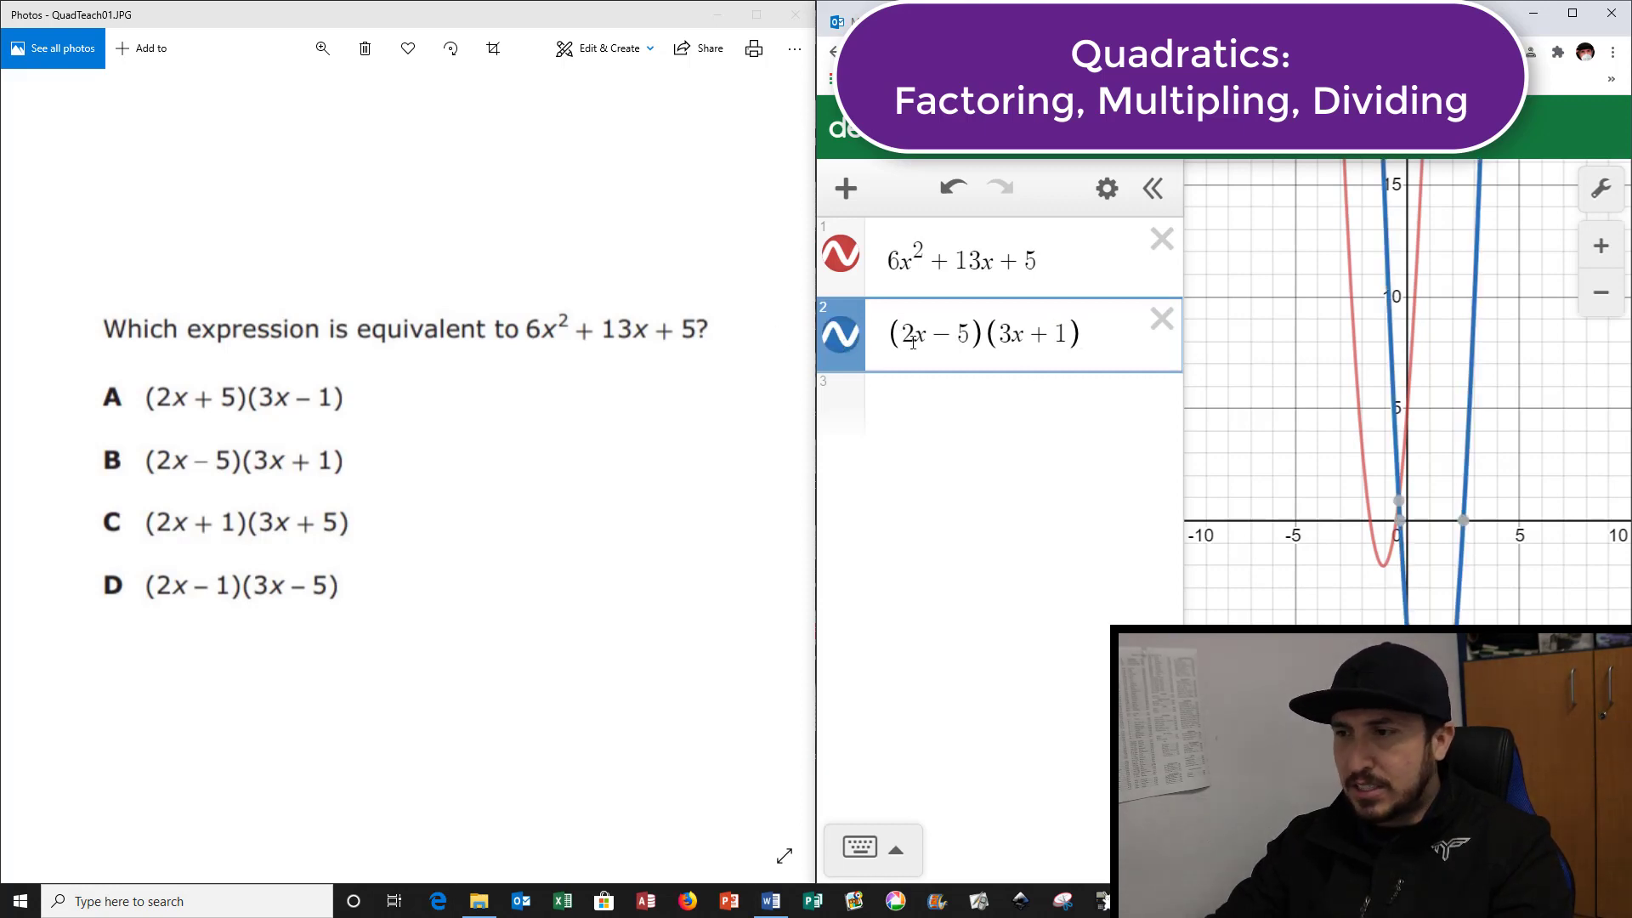
# Change line 2 to choice C, (2x+1)(3x+5), and toggle it to confirm it overlaps the parabola.
pyautogui.moveTo(954, 342); pyautogui.dragTo(940, 332)
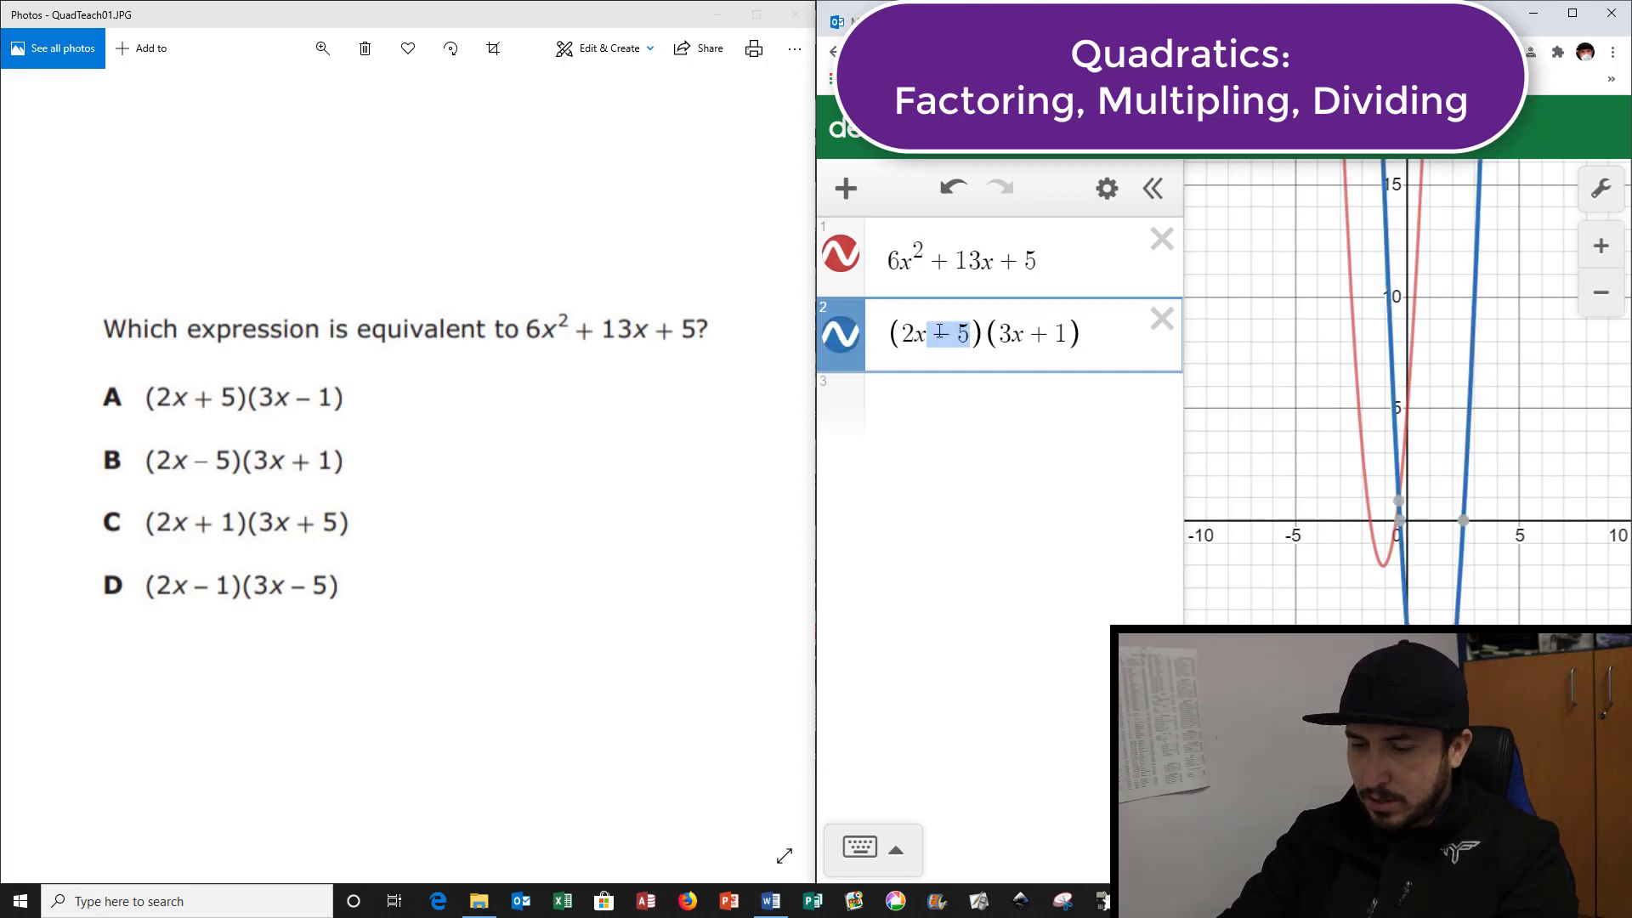
pyautogui.write('+1')
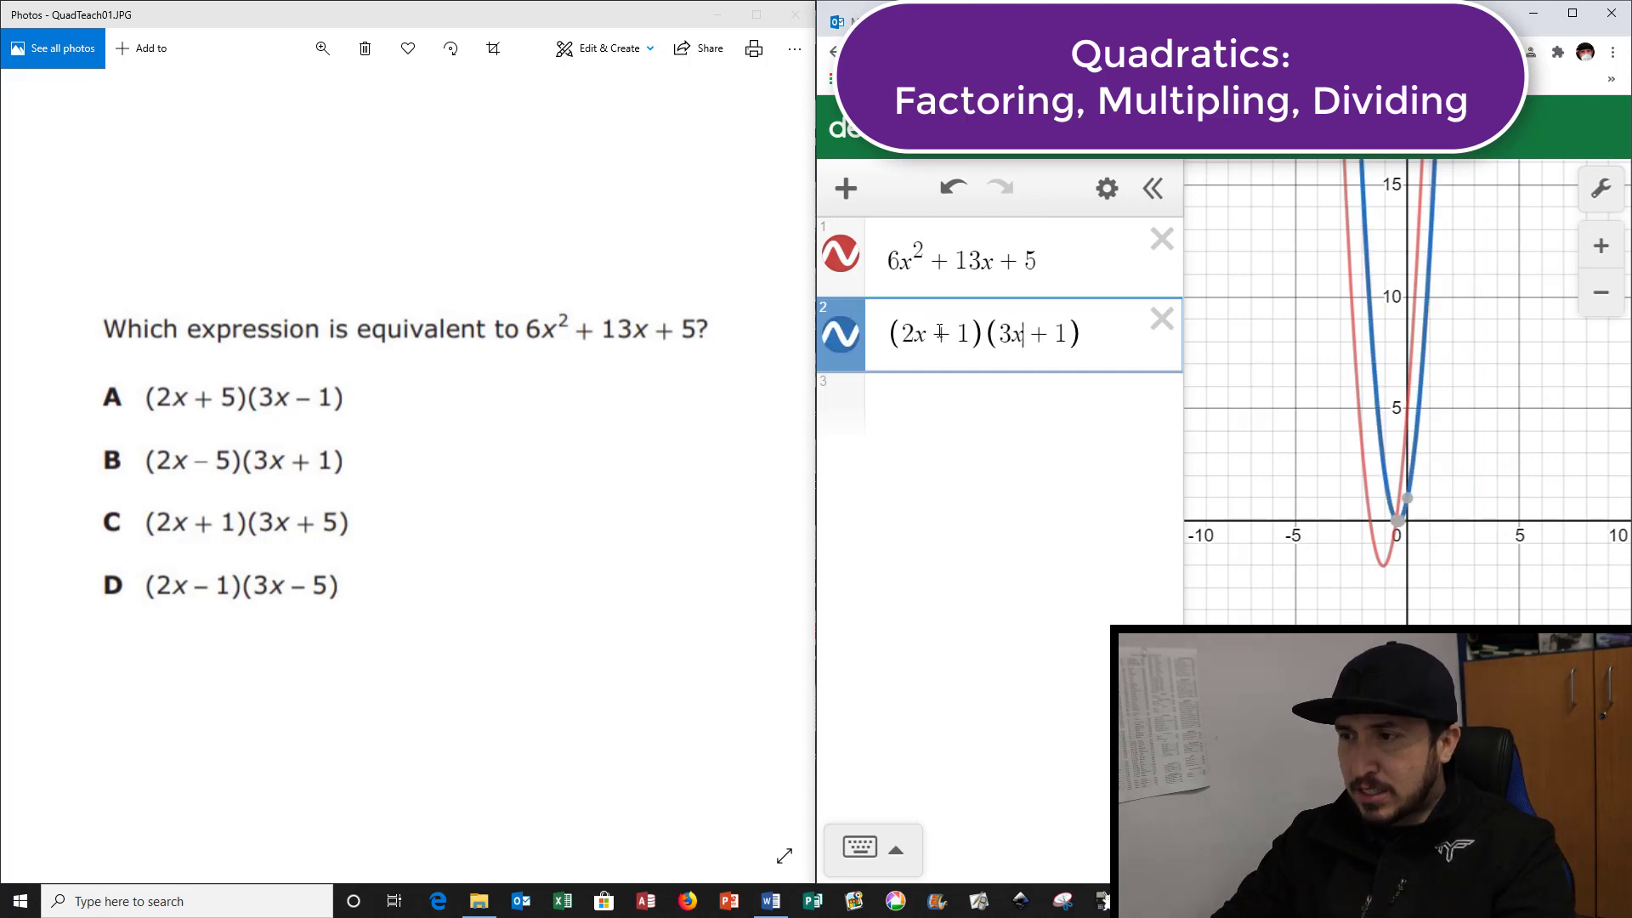
pyautogui.press('BackSpace')
pyautogui.write('5')
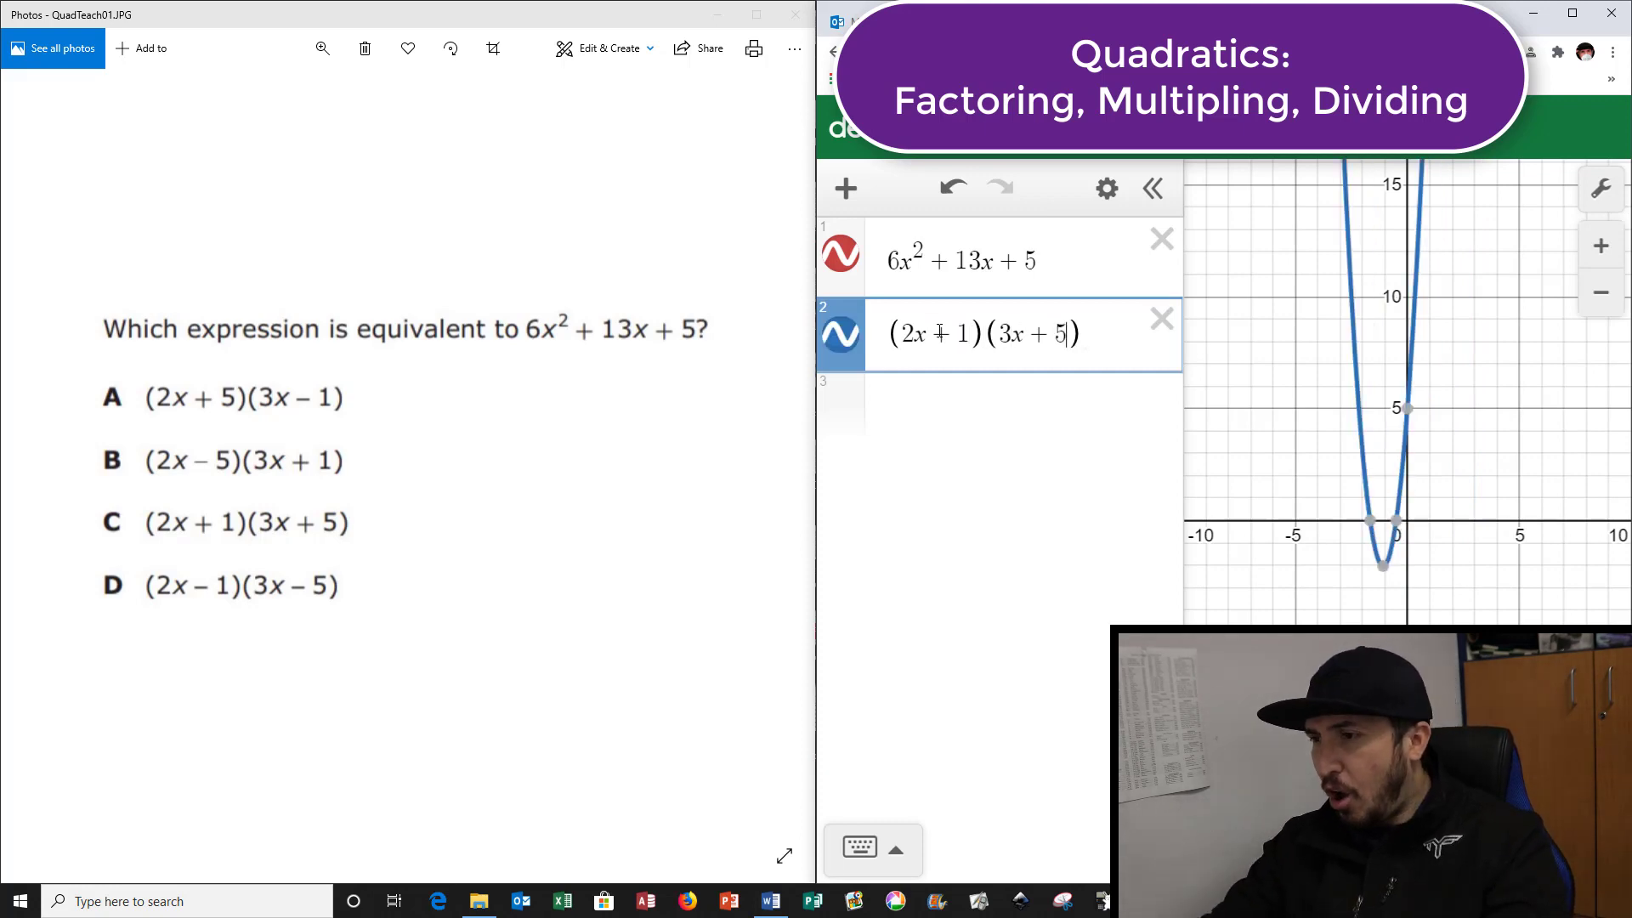
pyautogui.click(842, 348)
pyautogui.click(841, 349)
pyautogui.click(841, 349)
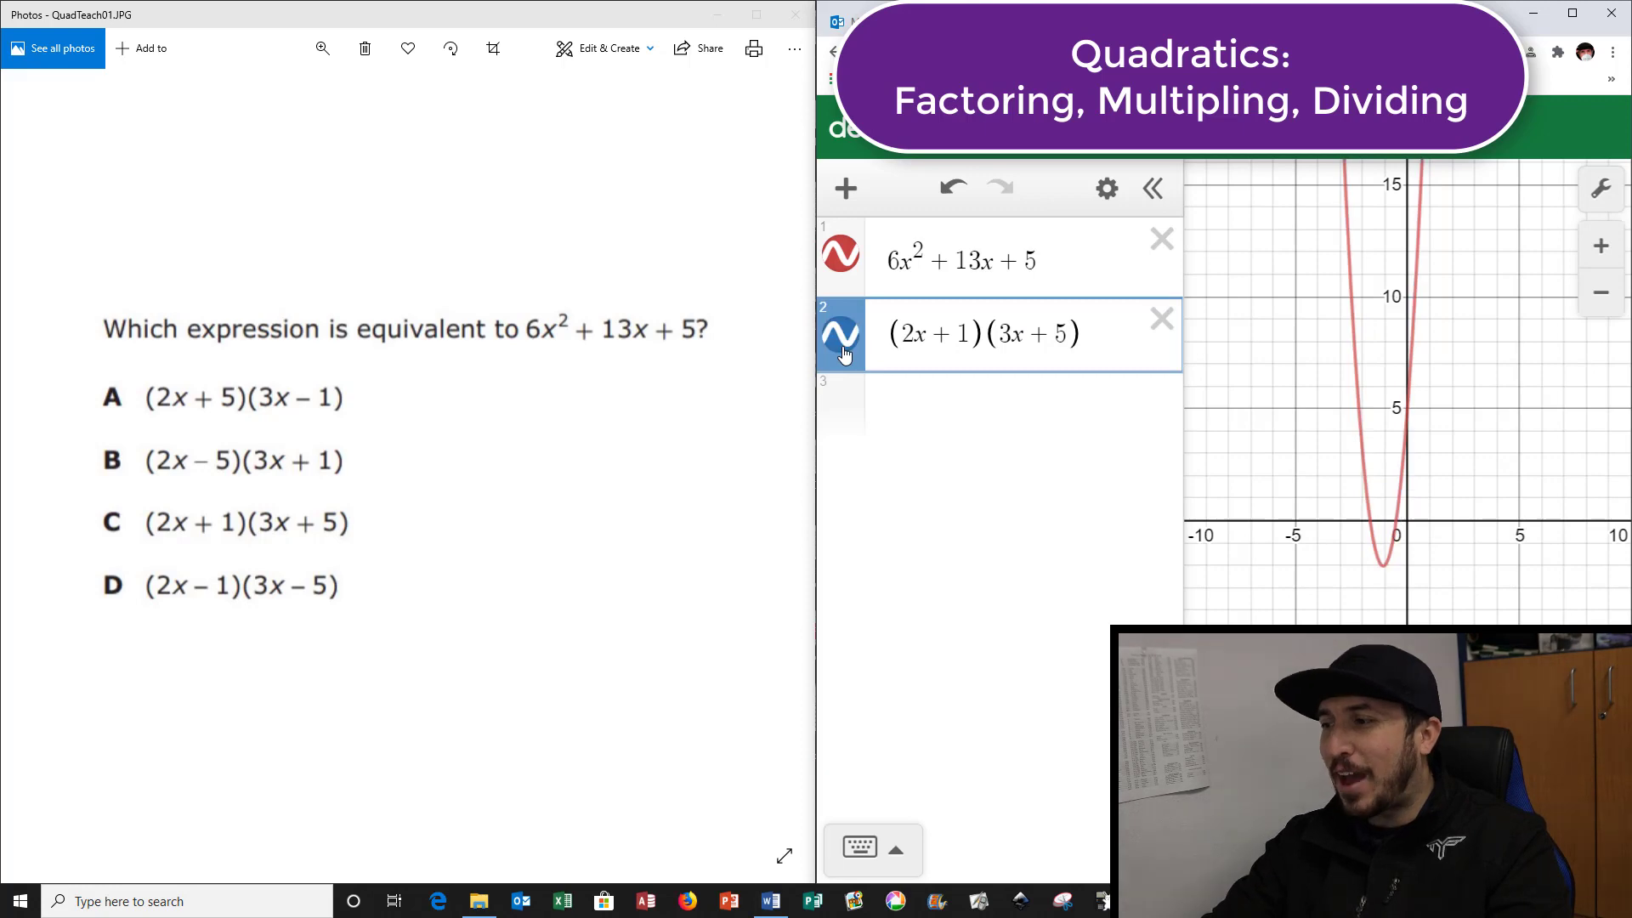
pyautogui.click(842, 351)
pyautogui.click(843, 351)
pyautogui.click(842, 350)
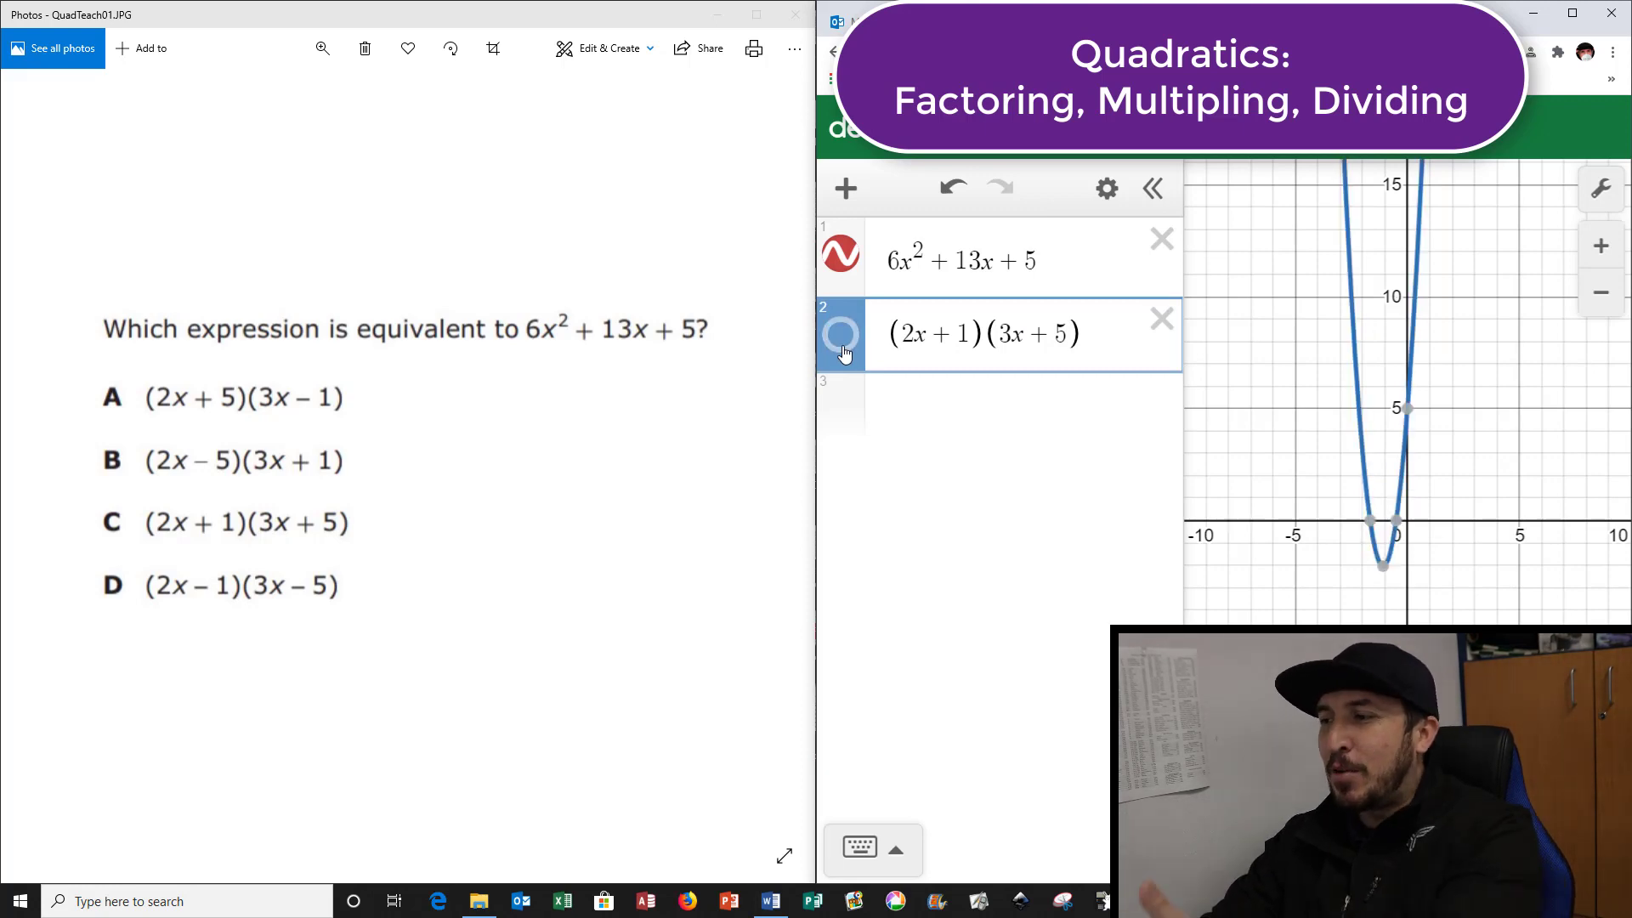
pyautogui.click(843, 351)
pyautogui.click(842, 350)
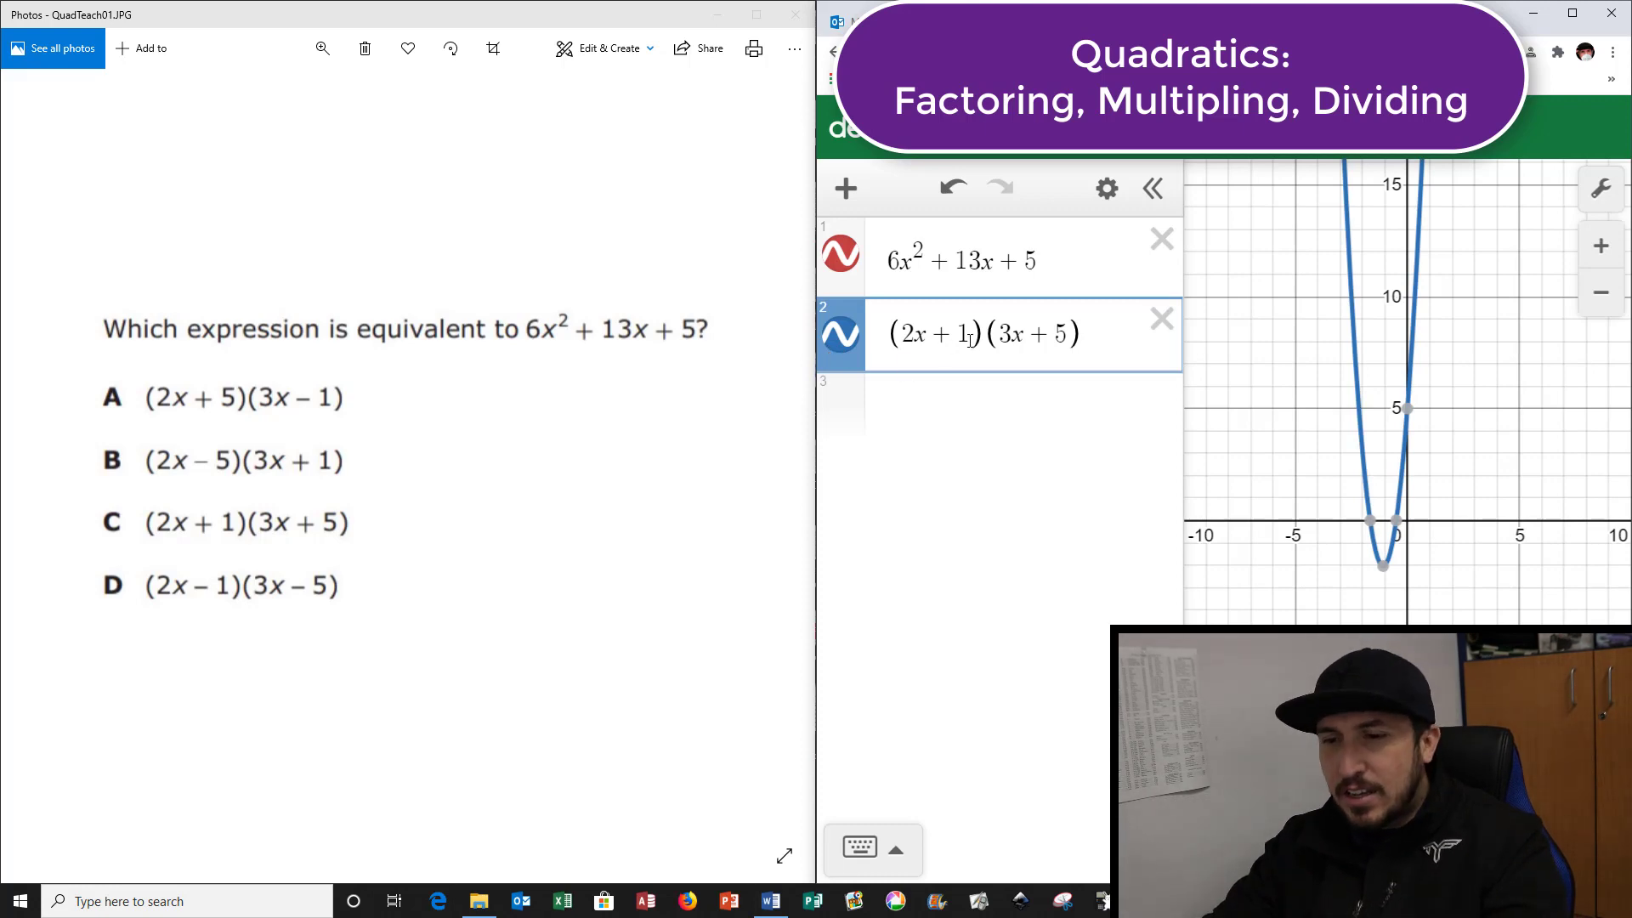
# Change line 2 to choice D, (2x−1)(3x−5).
pyautogui.moveTo(937, 342); pyautogui.dragTo(928, 339)
pyautogui.press('BackSpace')
pyautogui.write('-1')
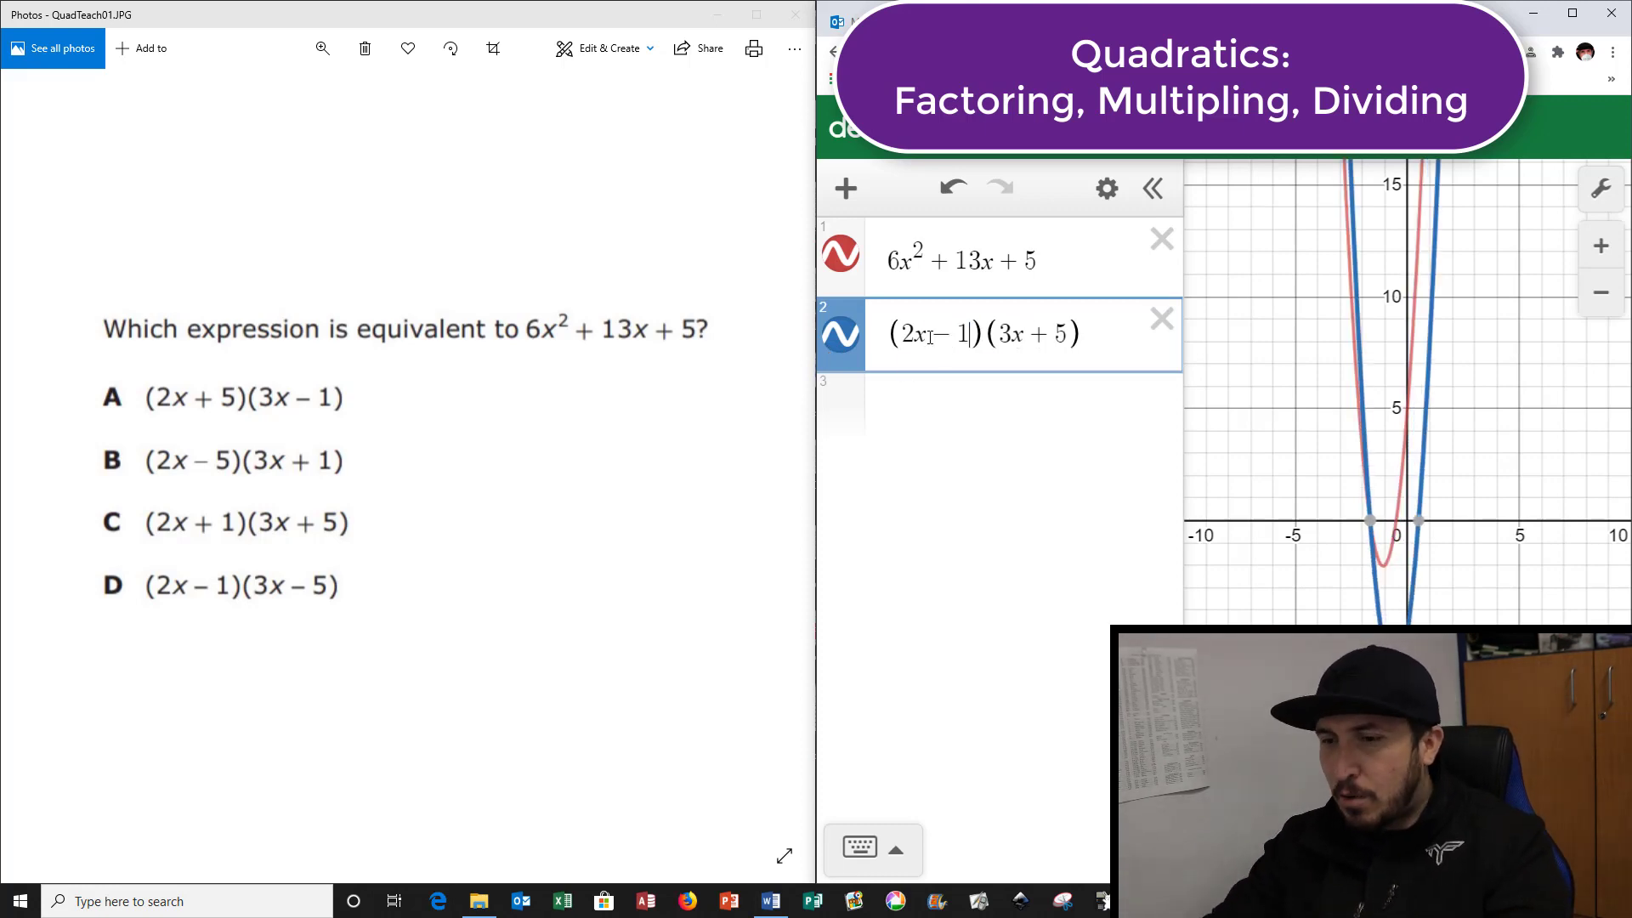
pyautogui.press('BackSpace')
pyautogui.write('-')
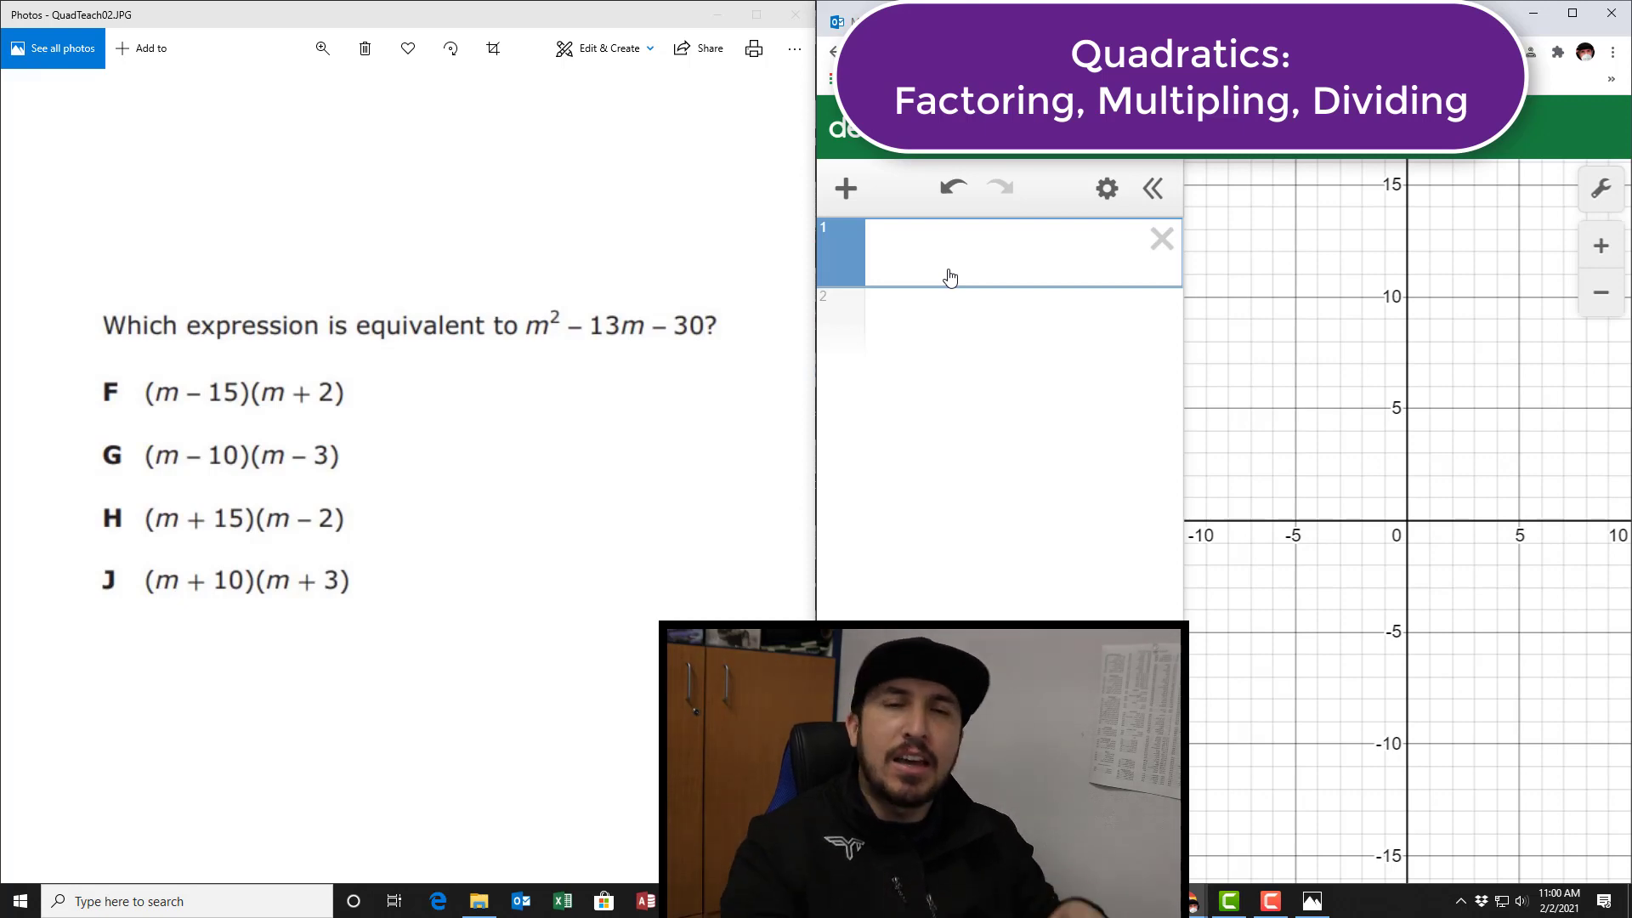
# Graph x²−13x−30 on line 1 and choice F, (x−15)(x+2), on line 2.
pyautogui.write('x')
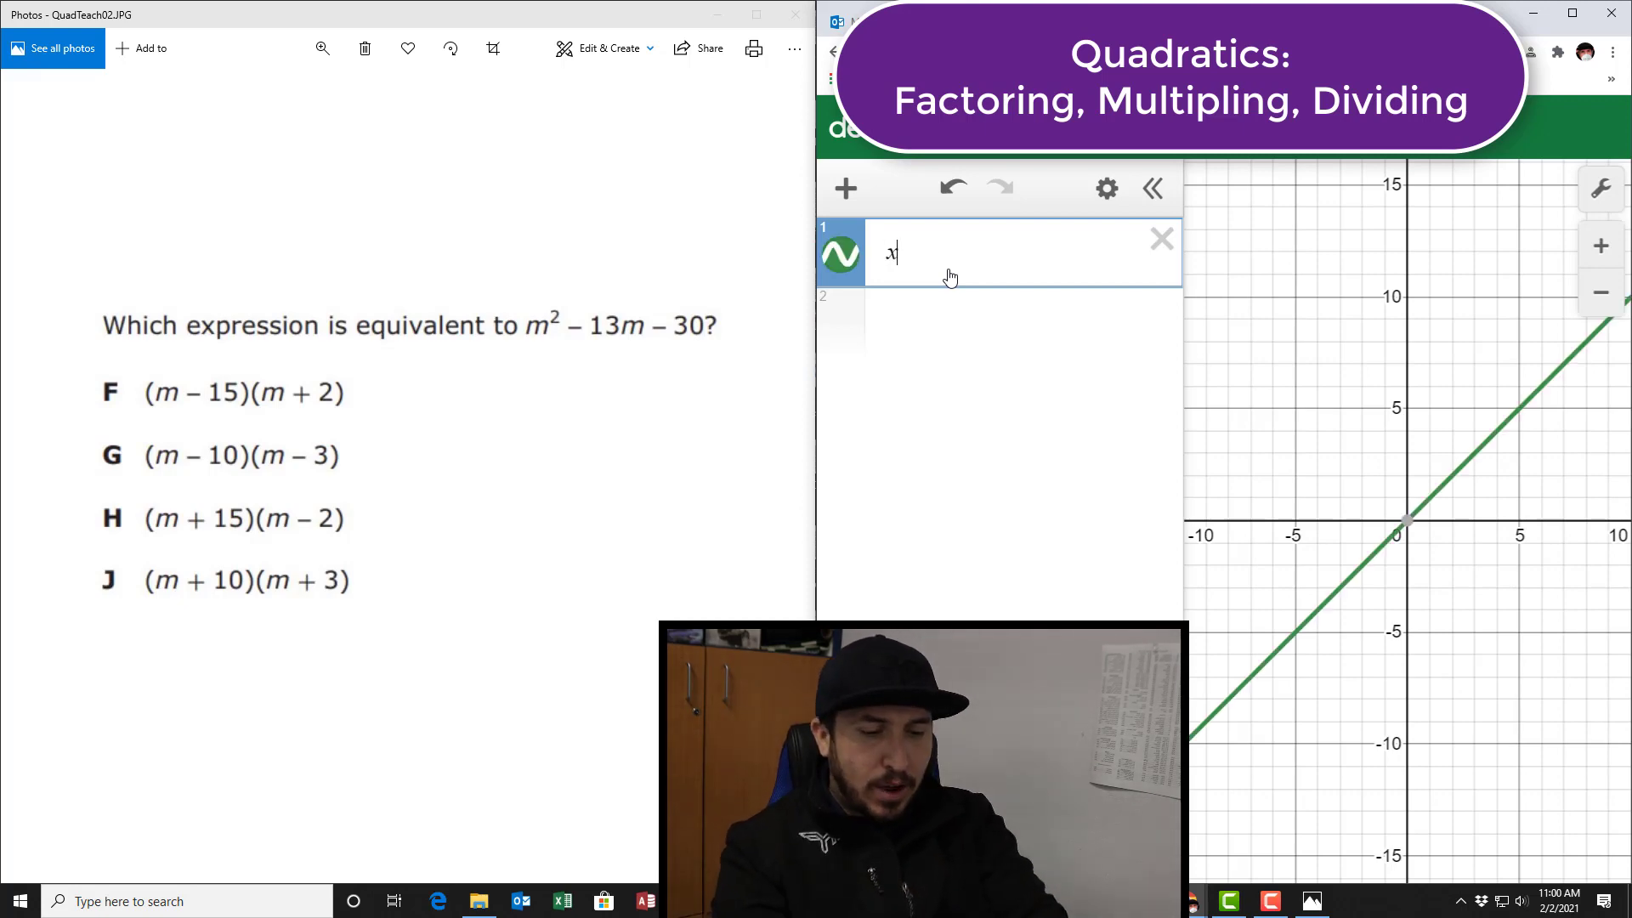
pyautogui.write('^2')
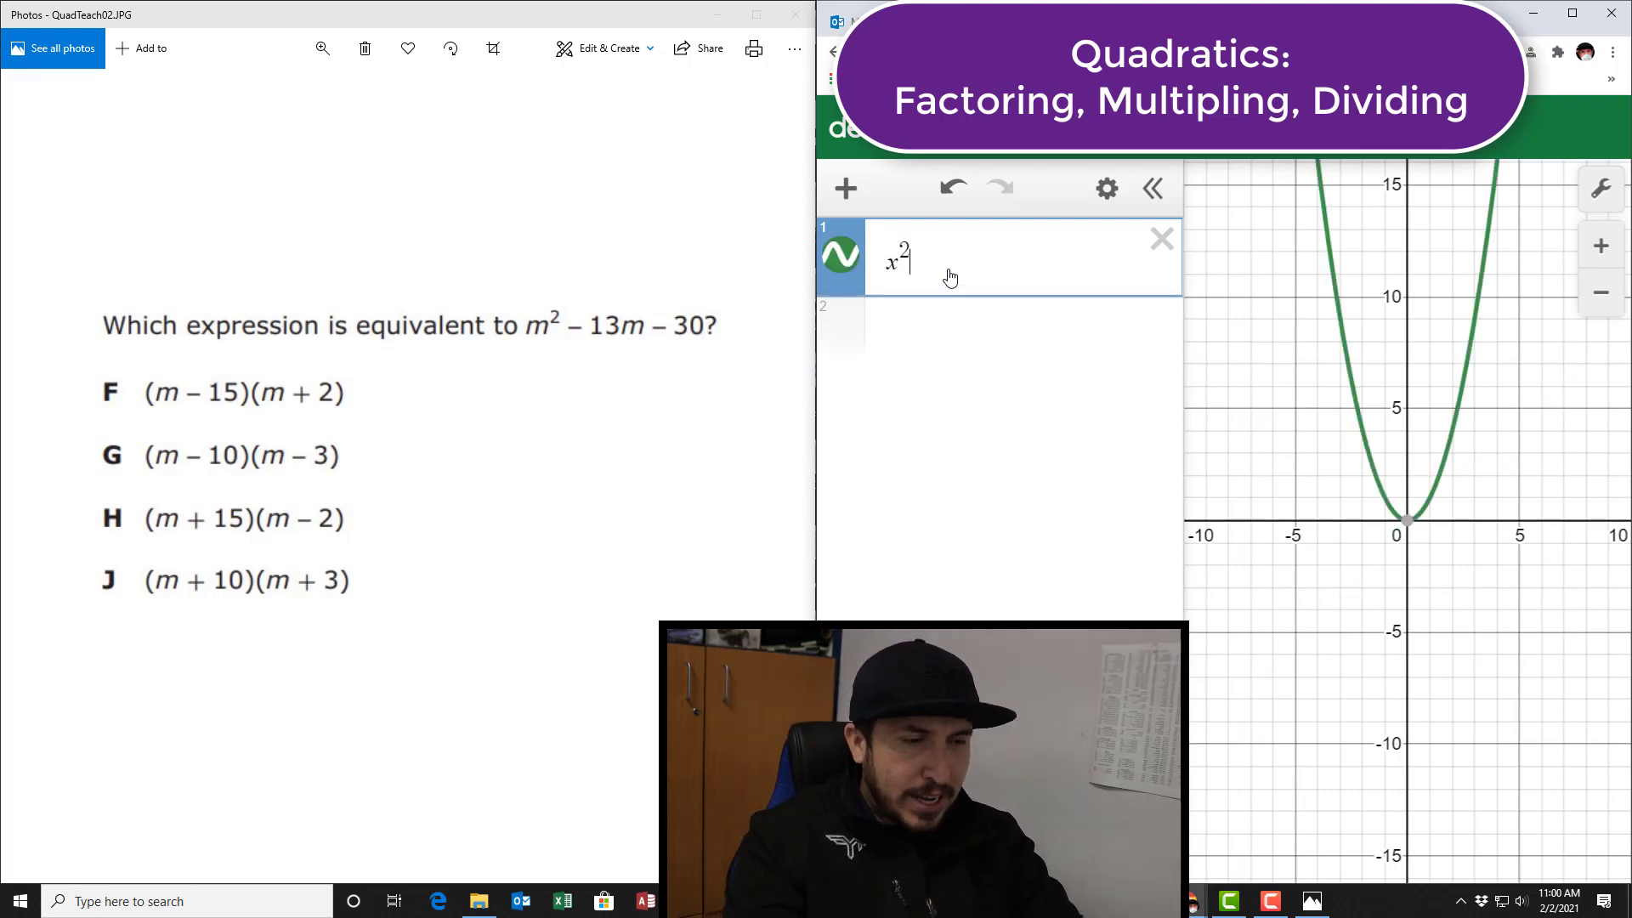
pyautogui.write('-13')
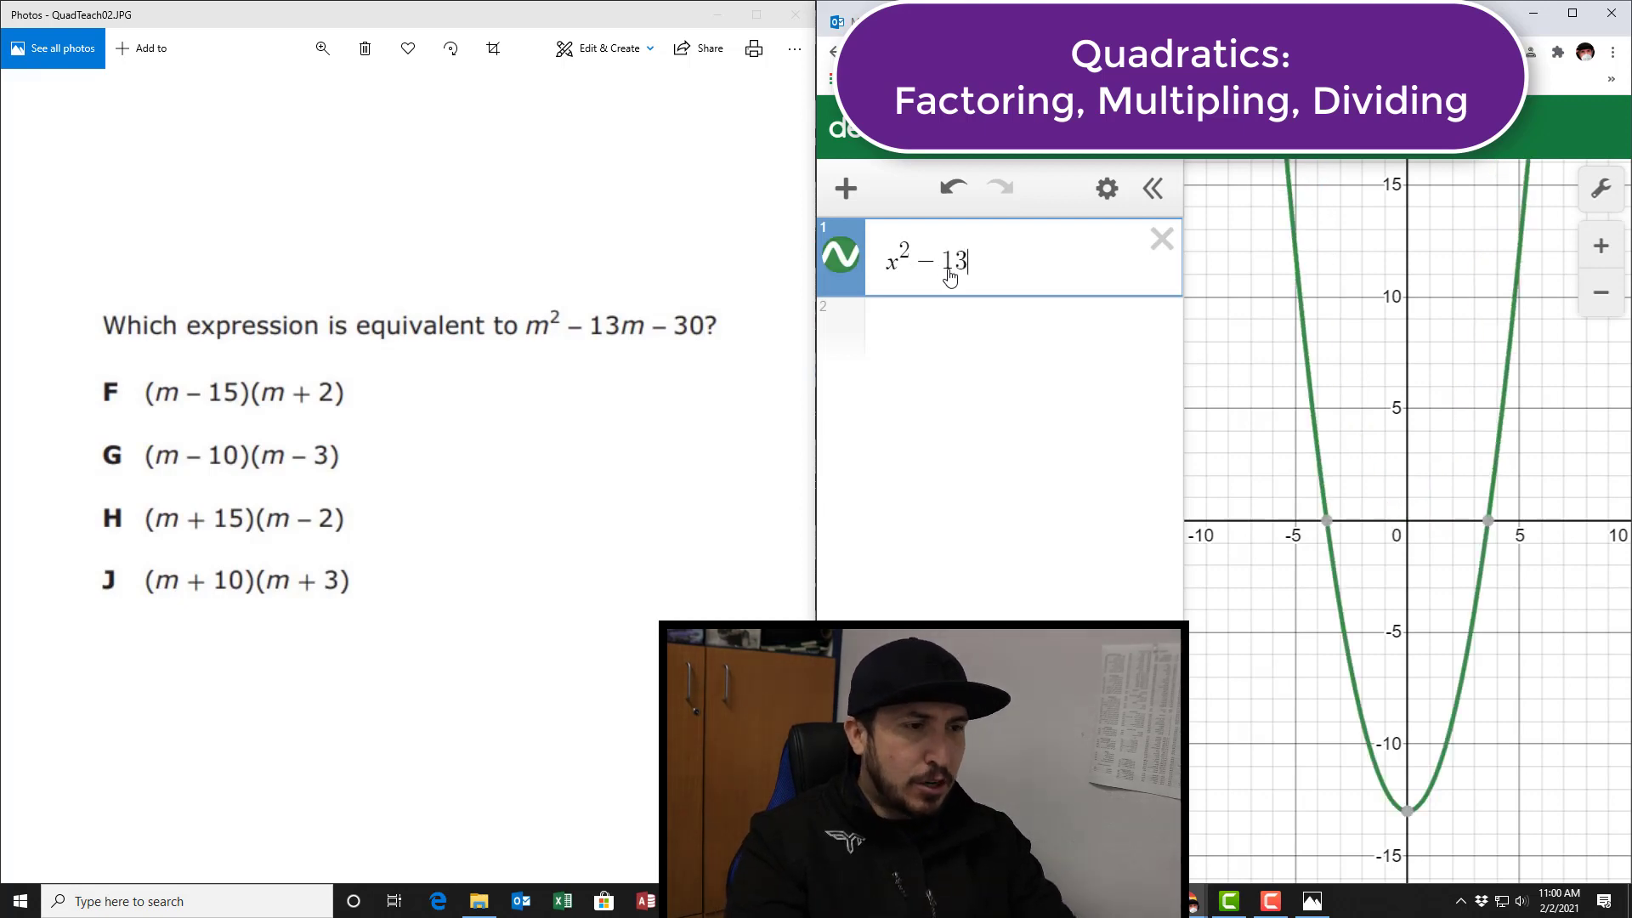
pyautogui.write('x-30')
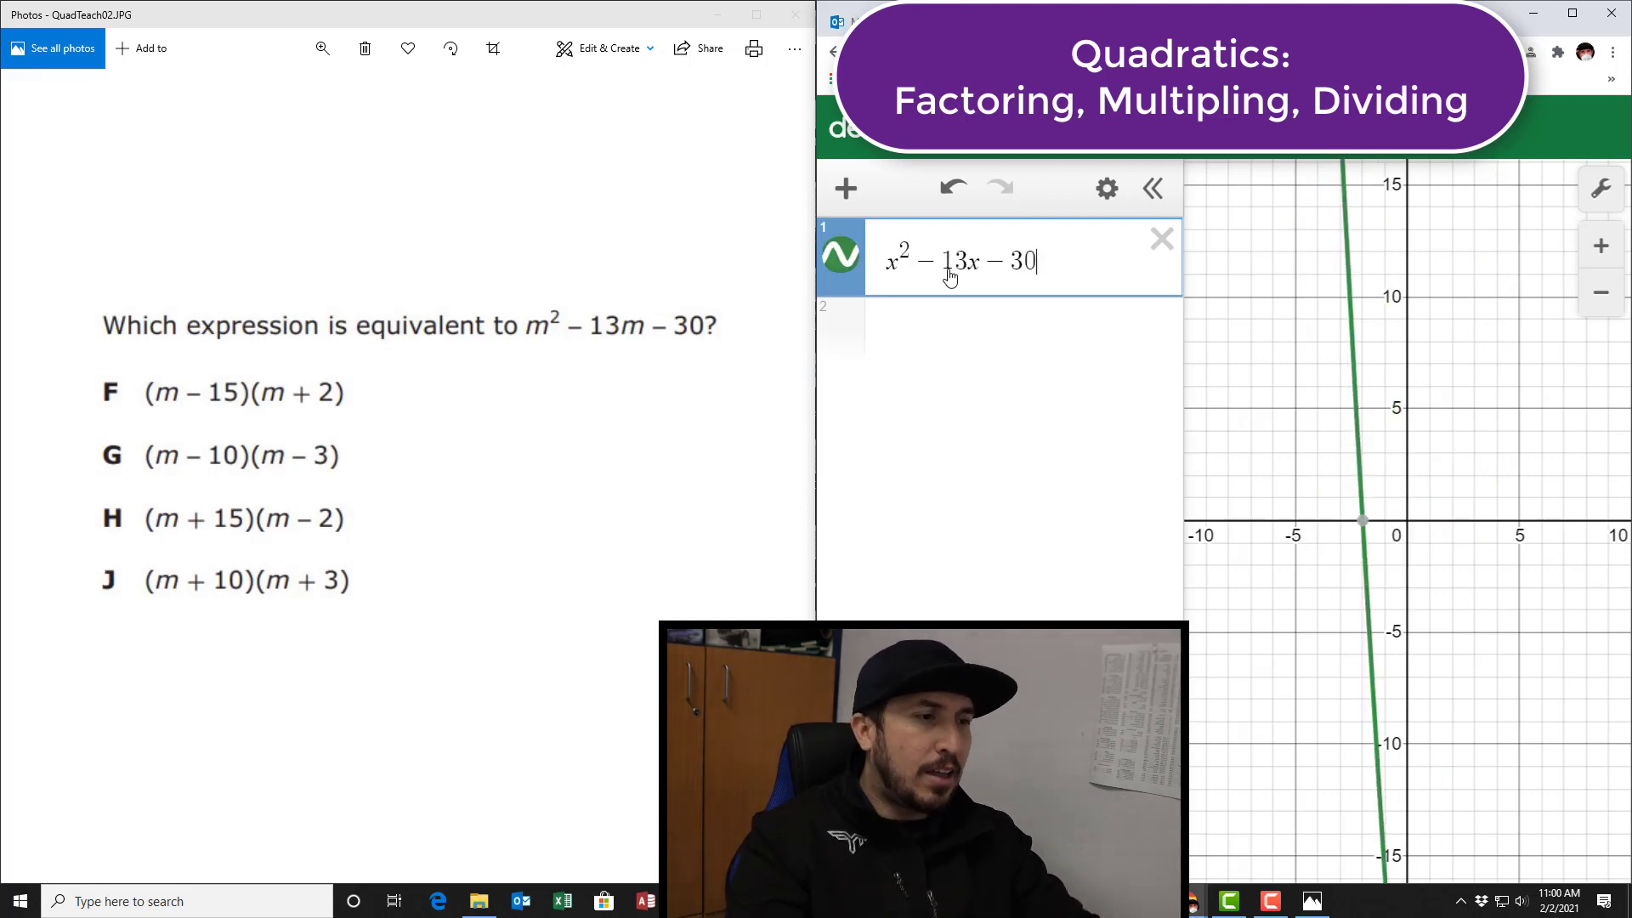
pyautogui.click(967, 340)
pyautogui.write('(')
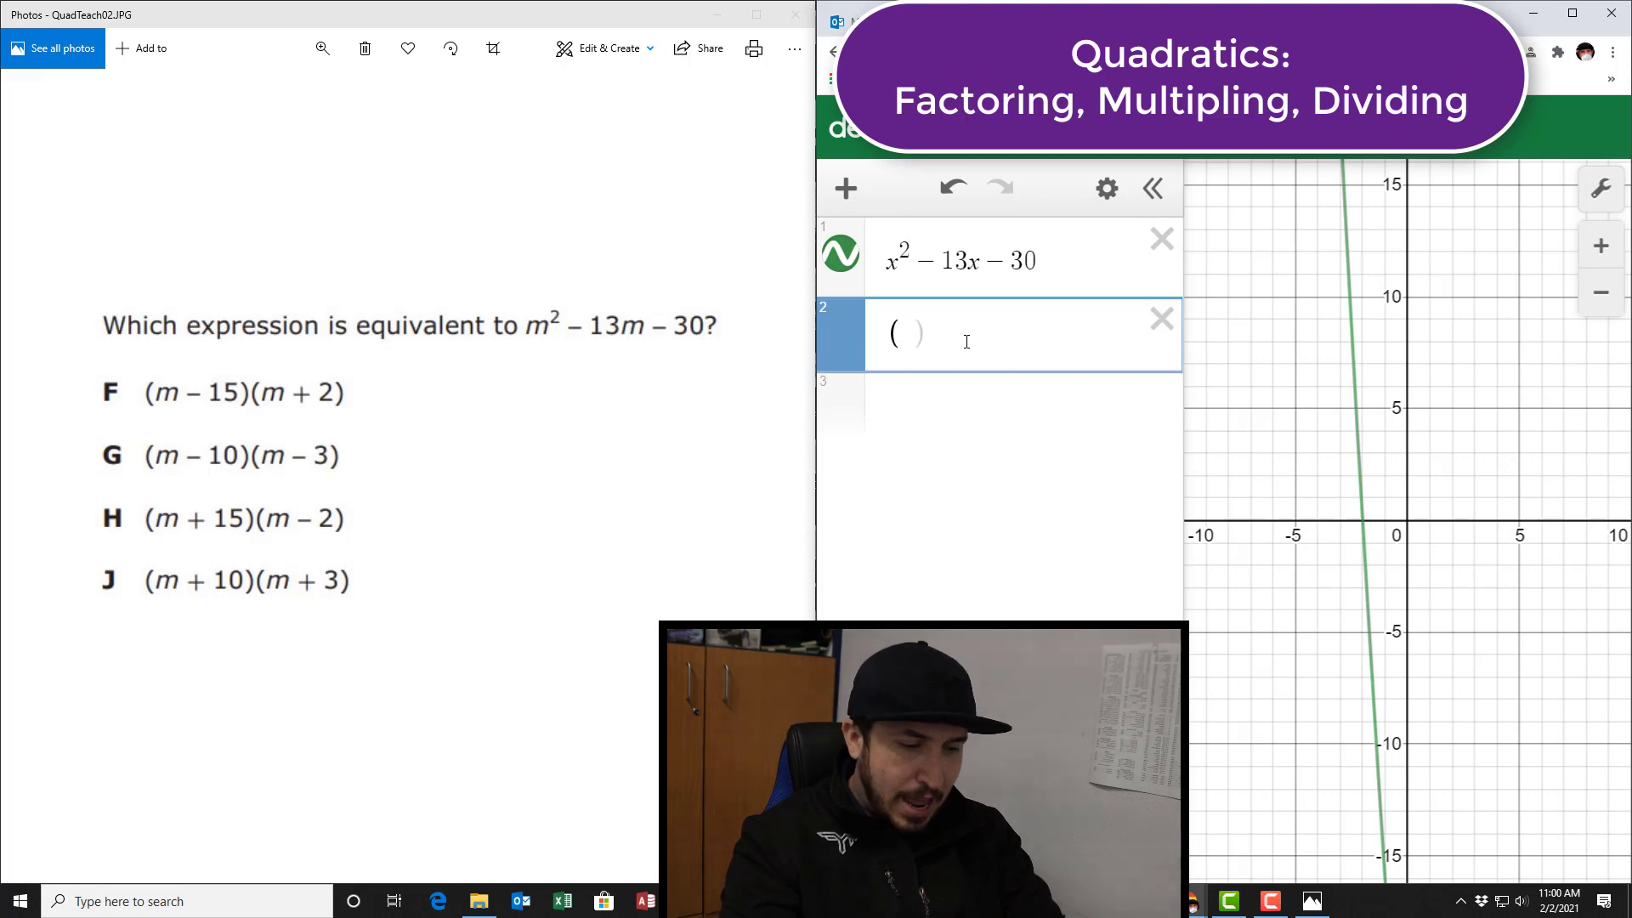
pyautogui.write('m-15)')
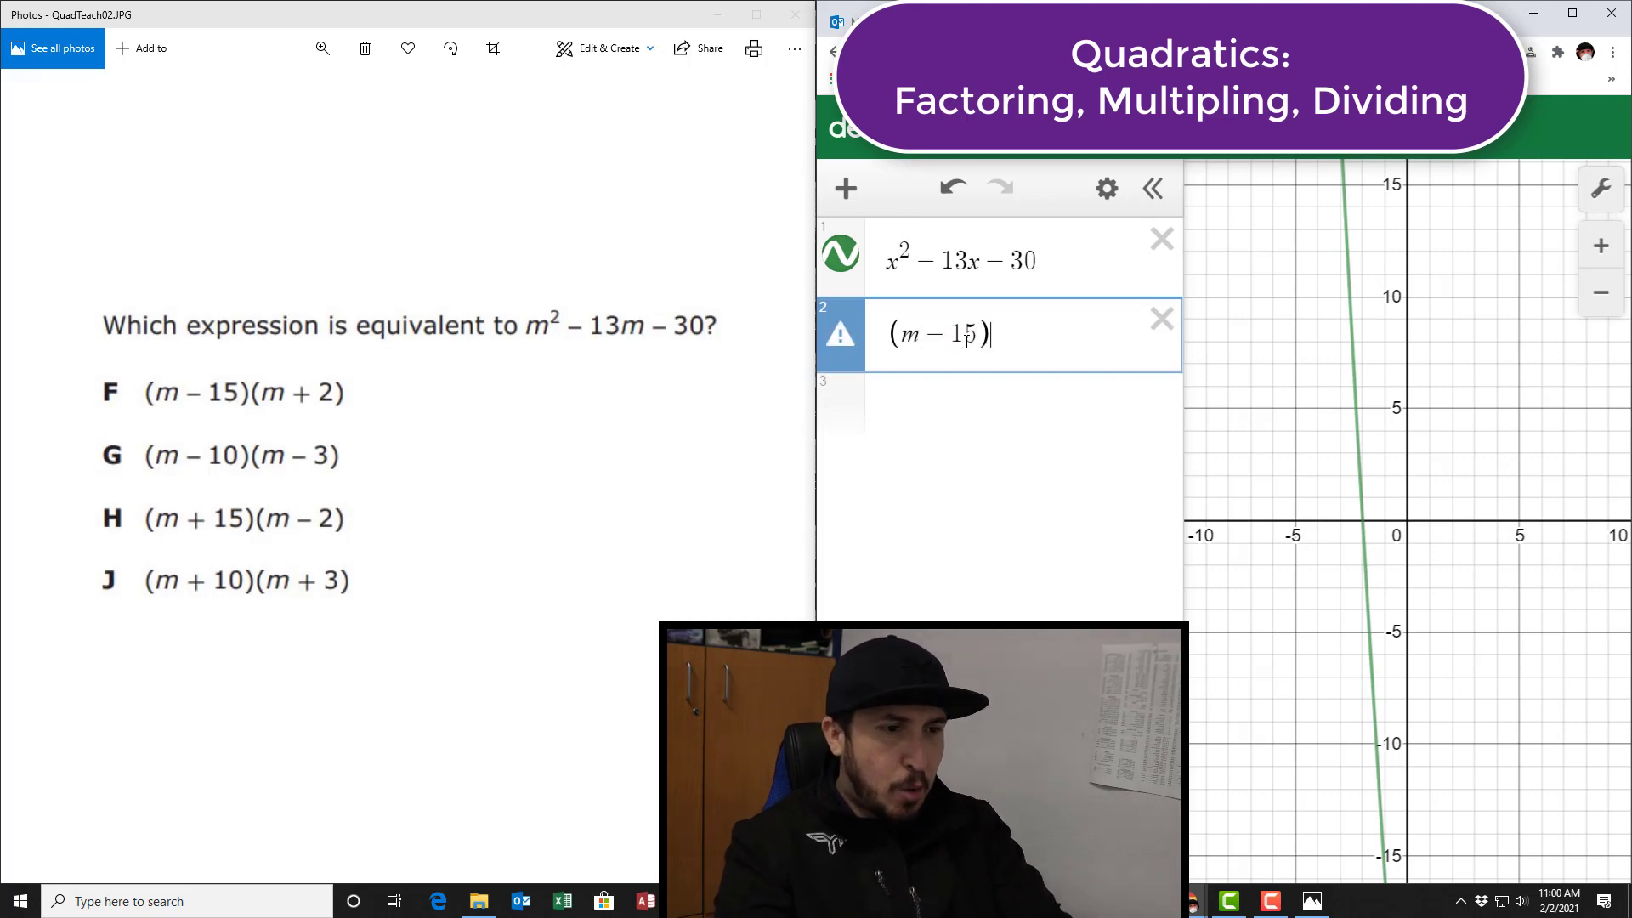
pyautogui.write('(')
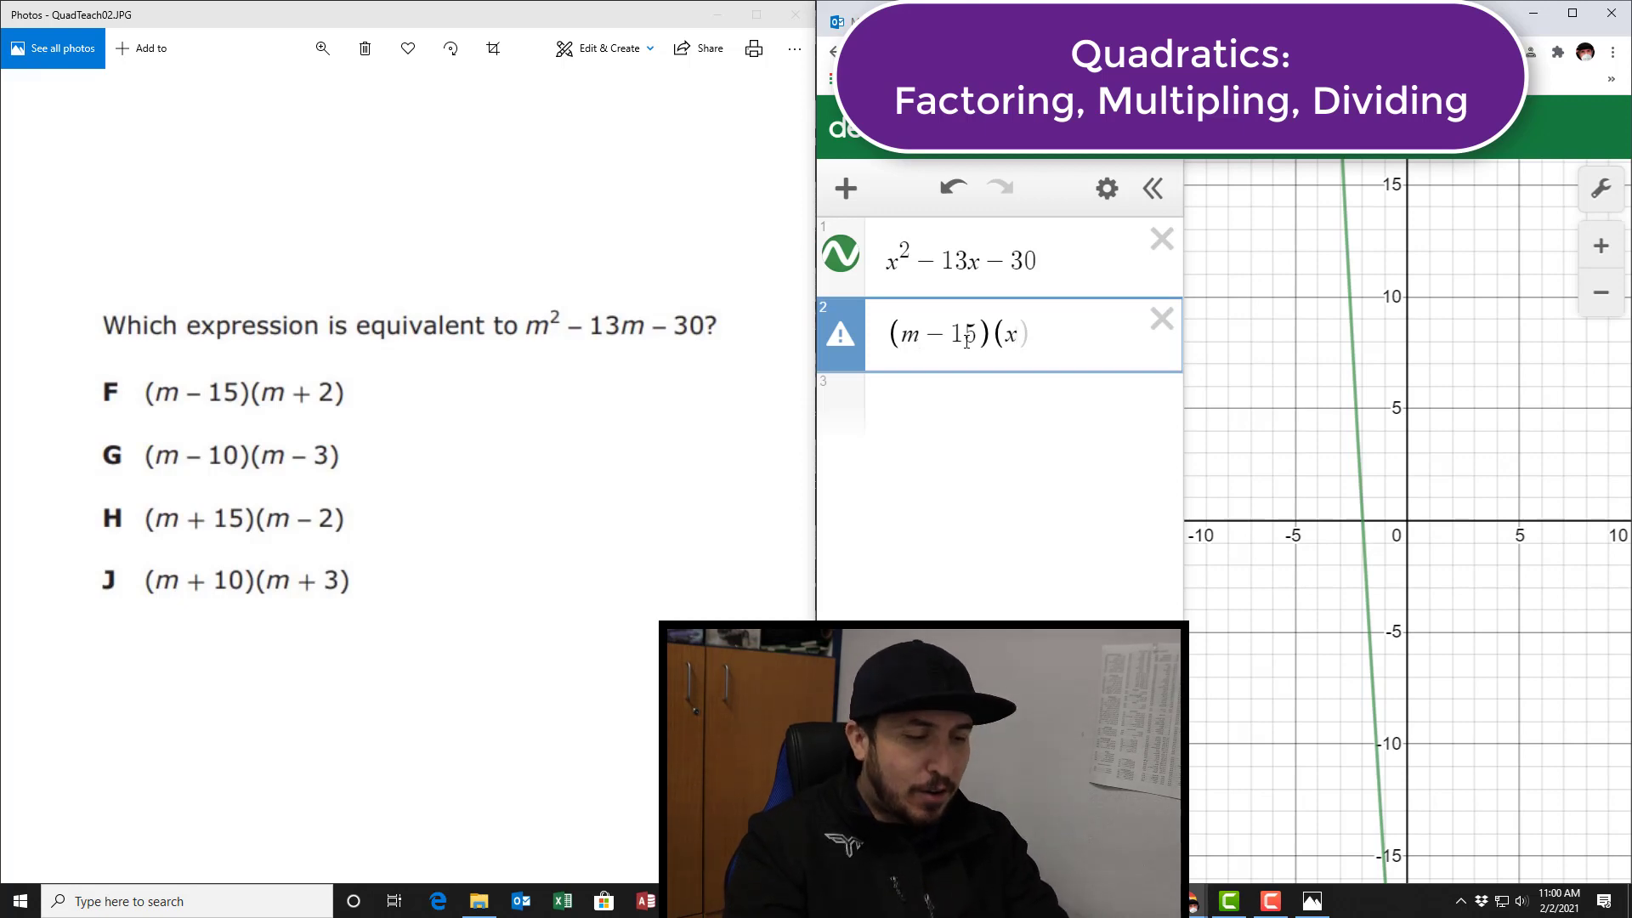
pyautogui.write('x+2)')
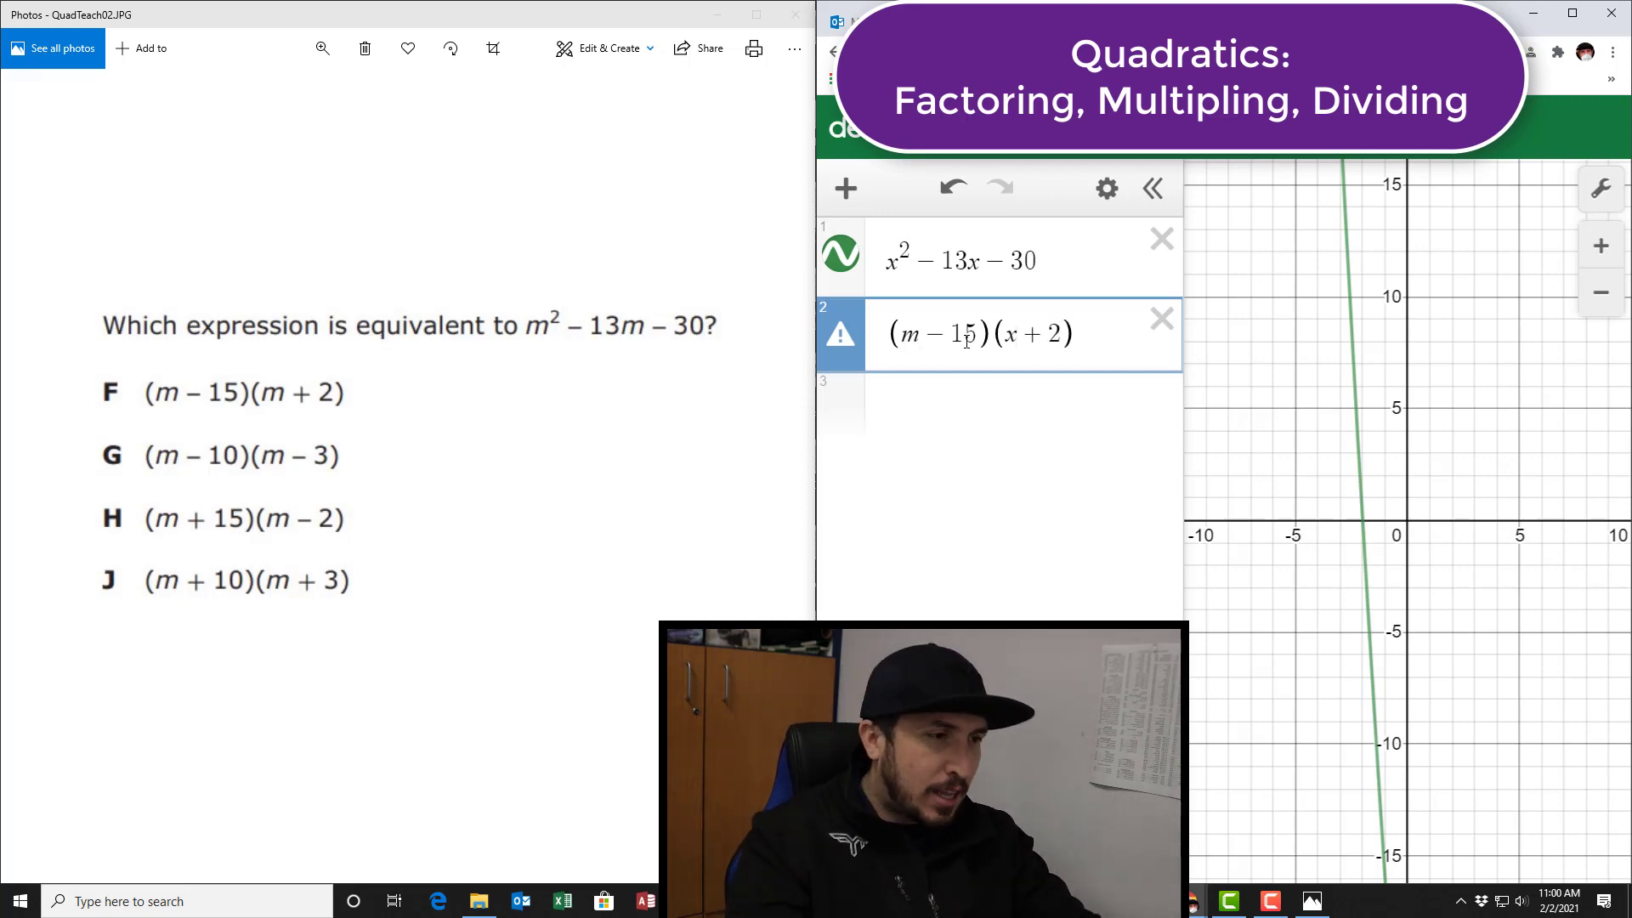
pyautogui.press('BackSpace')
pyautogui.write('x')
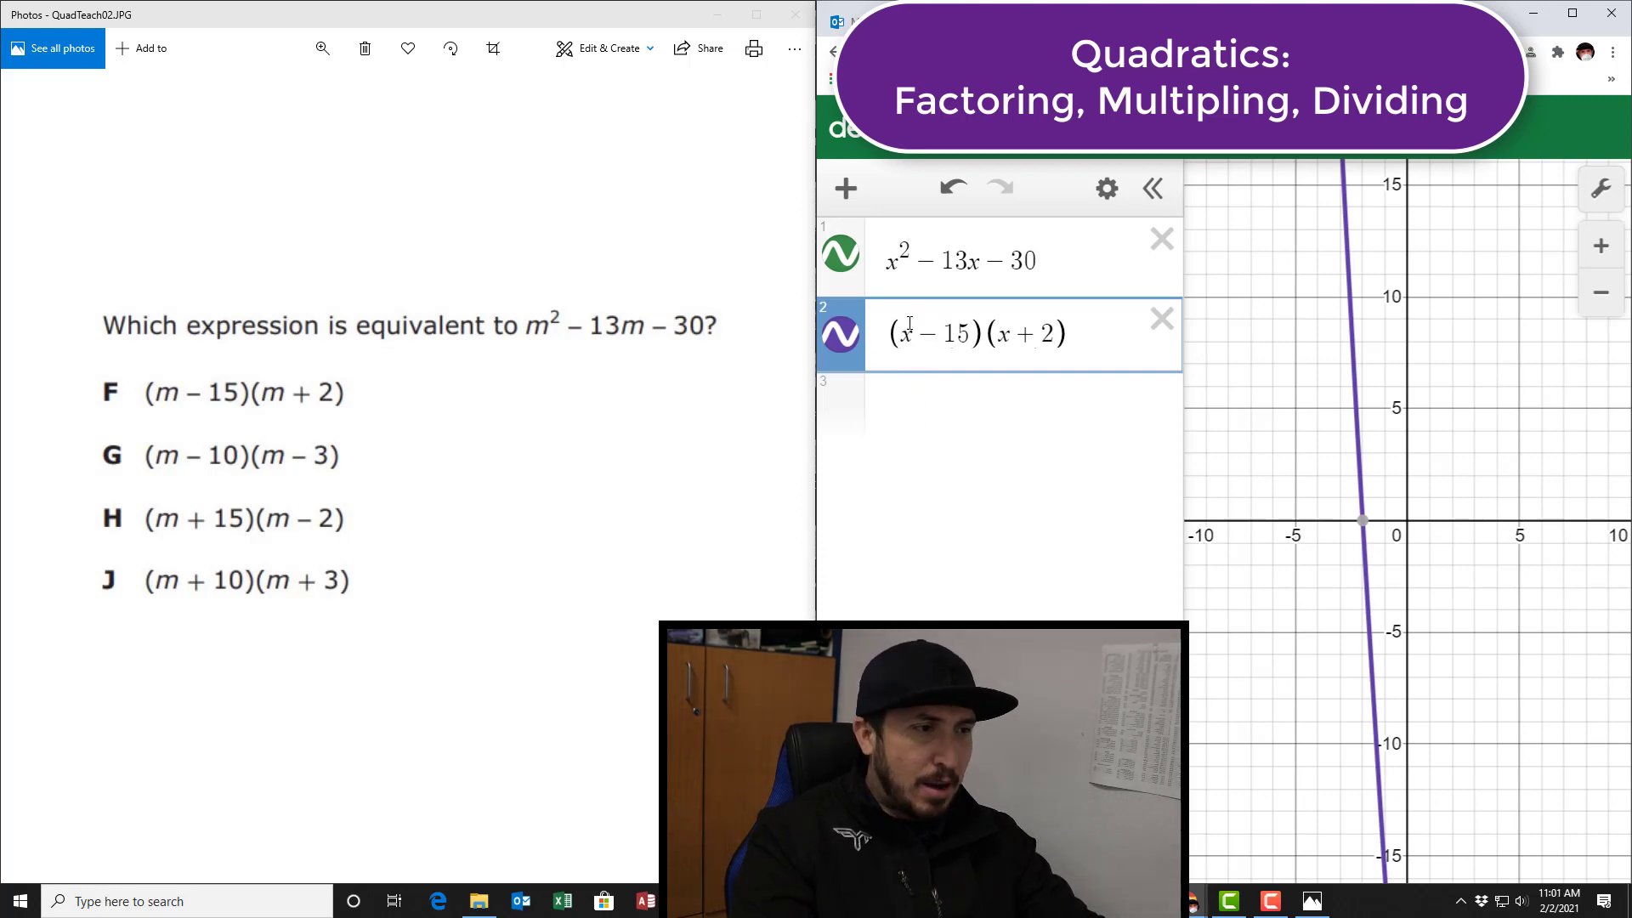
# Zoom out and back in while toggling line 2's graph to compare the two curves.
pyautogui.click(1601, 293)
pyautogui.click(1601, 294)
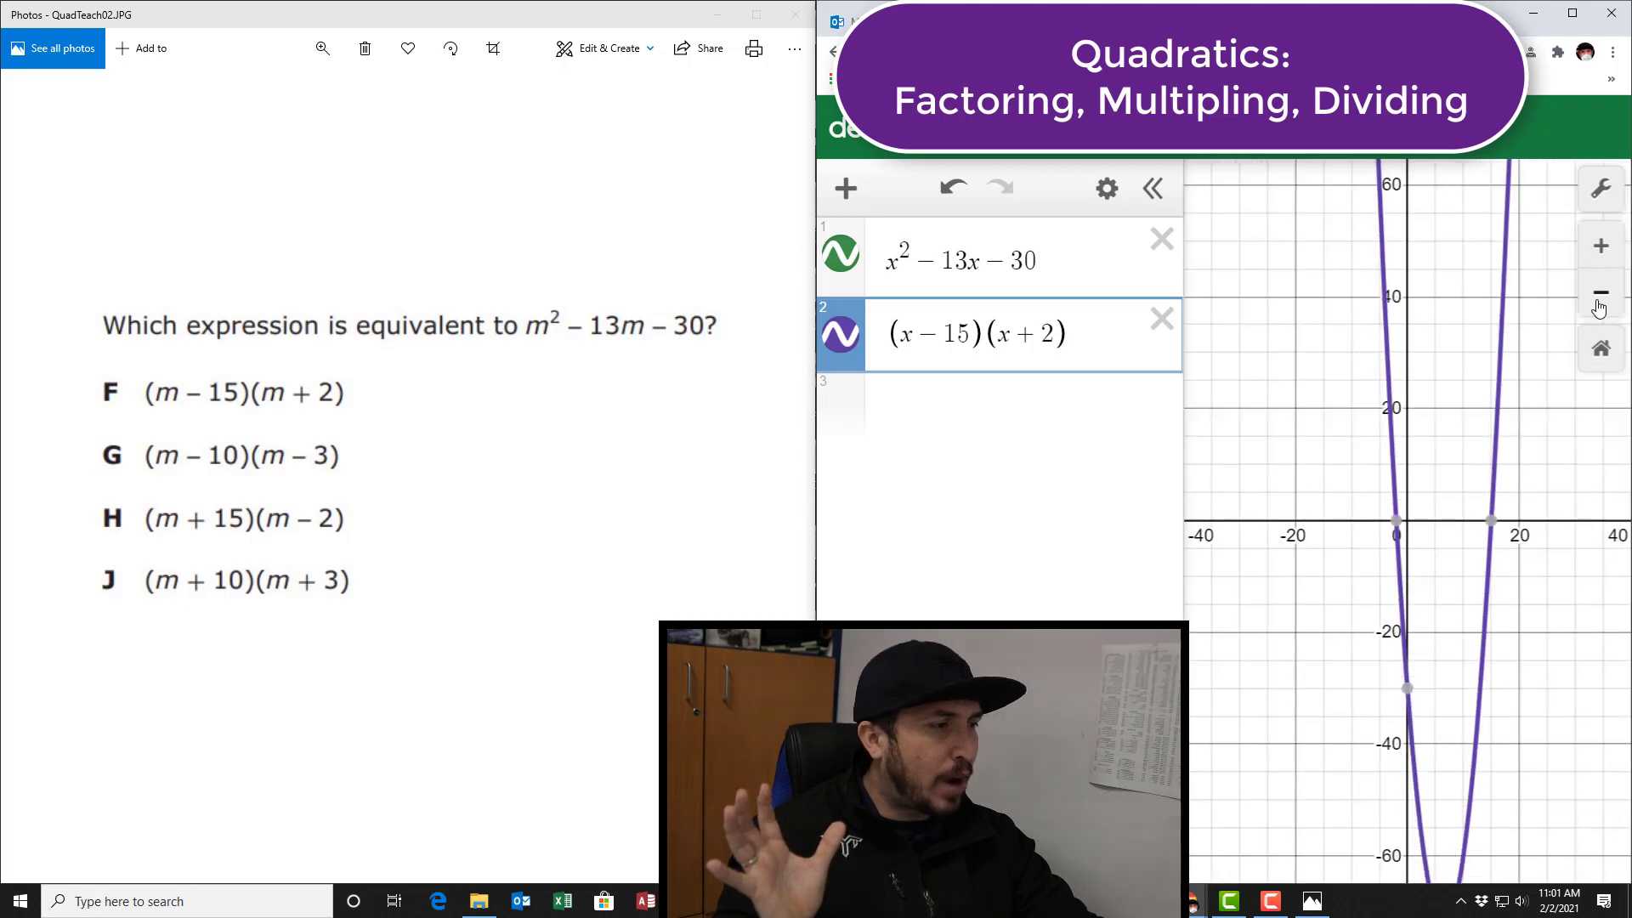
pyautogui.click(832, 338)
pyautogui.click(833, 337)
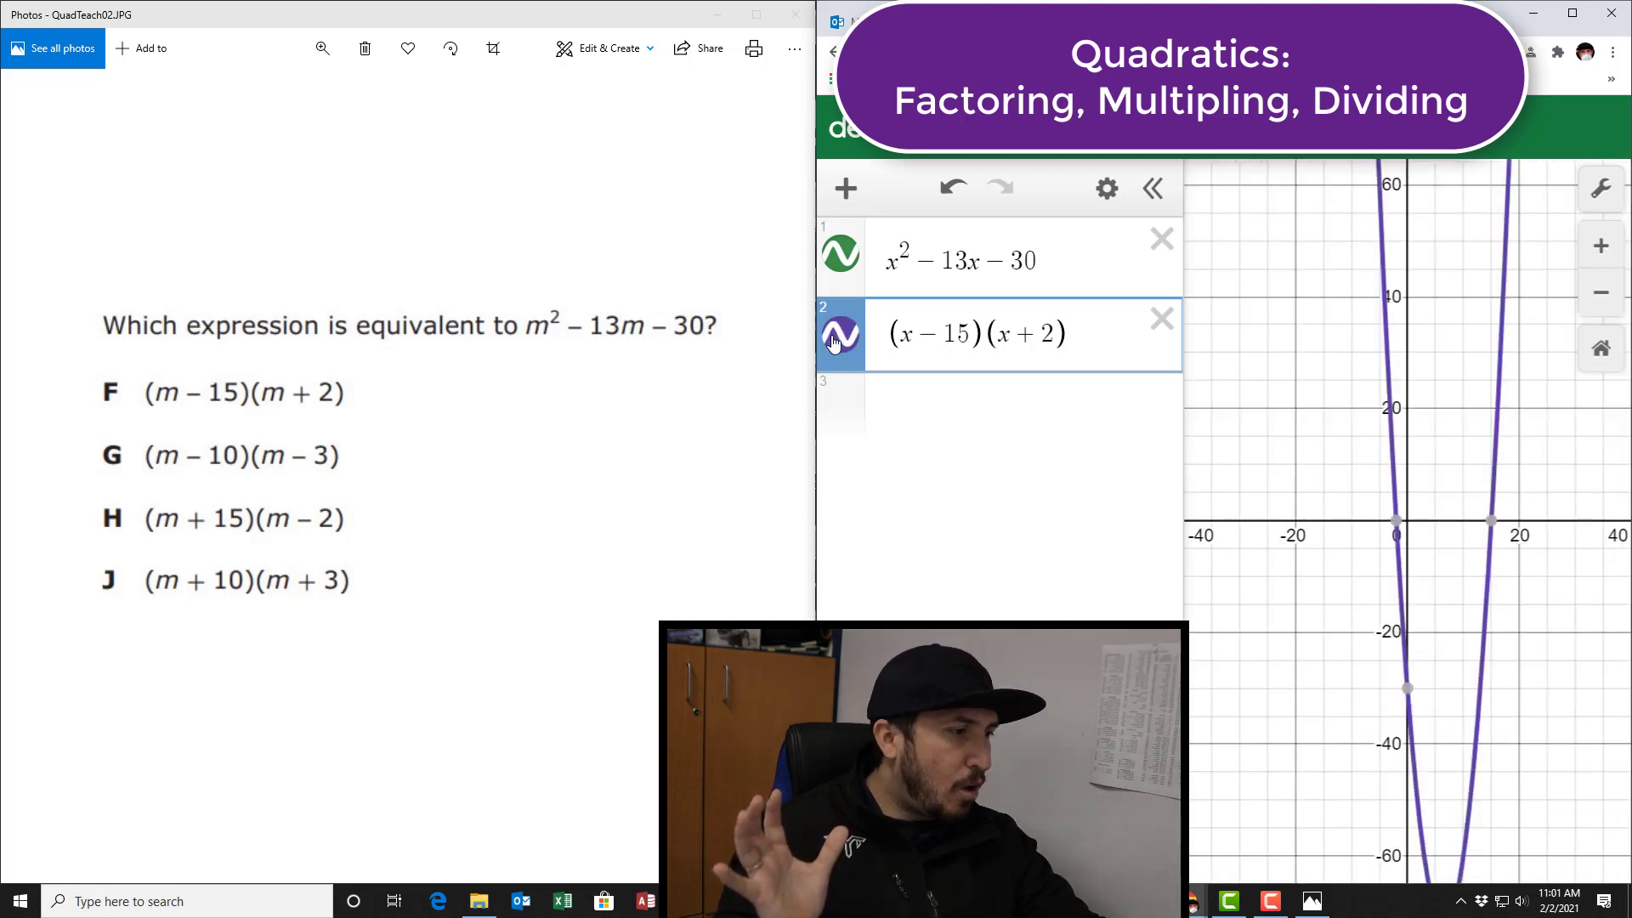
pyautogui.click(832, 338)
pyautogui.click(832, 337)
pyautogui.click(1602, 259)
pyautogui.click(1602, 259)
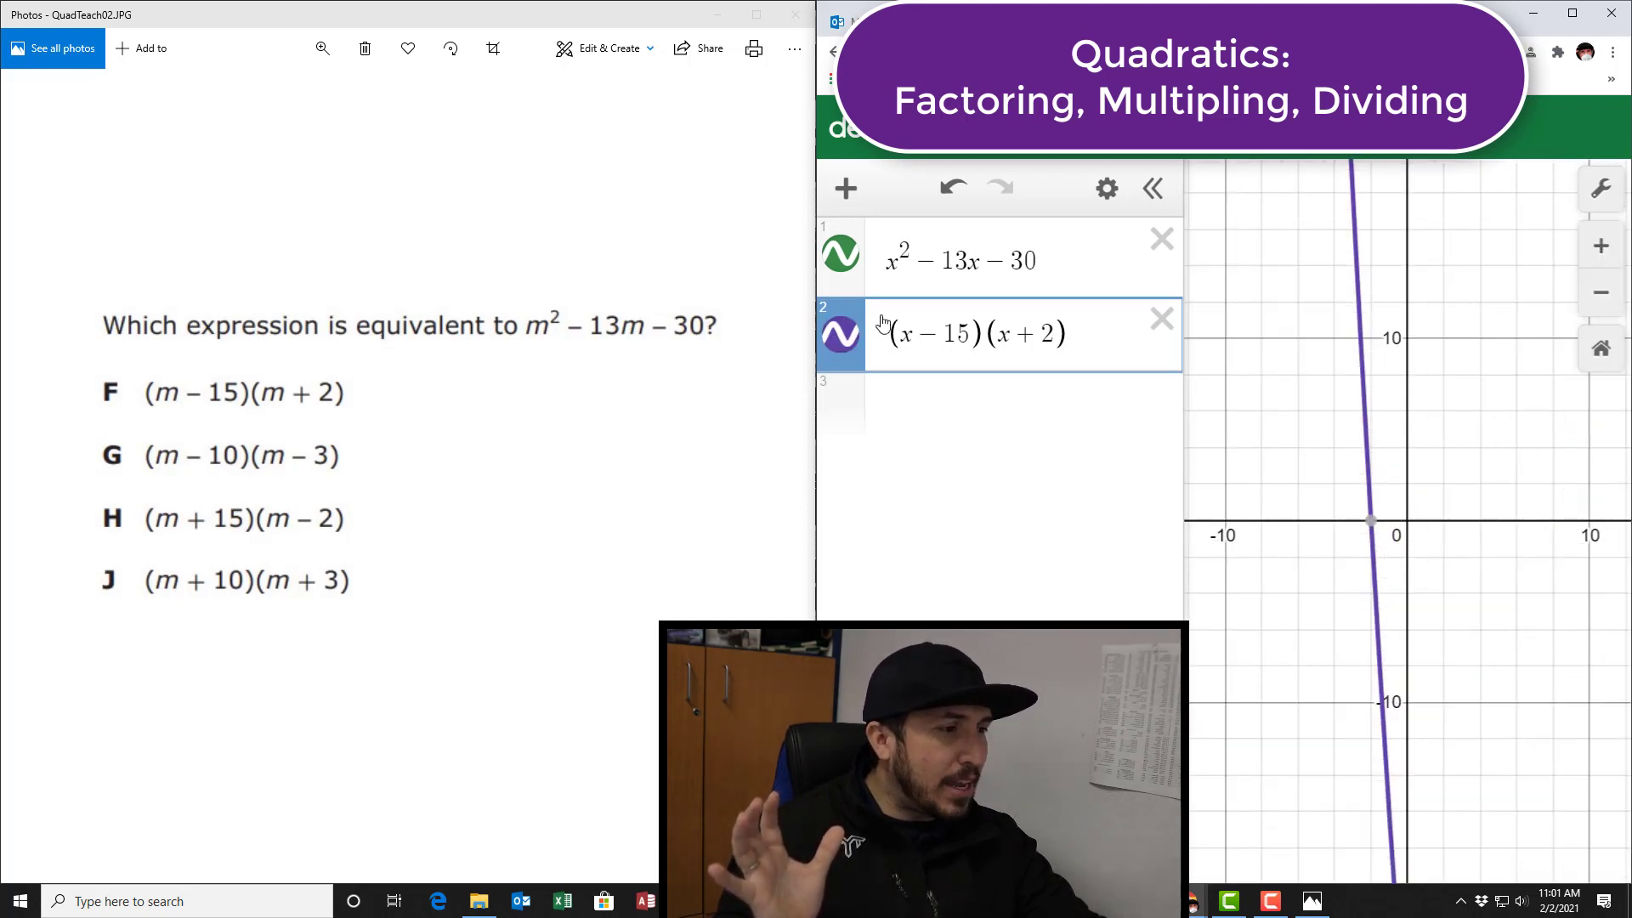
pyautogui.click(837, 335)
pyautogui.click(836, 335)
pyautogui.click(836, 335)
pyautogui.click(837, 335)
pyautogui.click(837, 335)
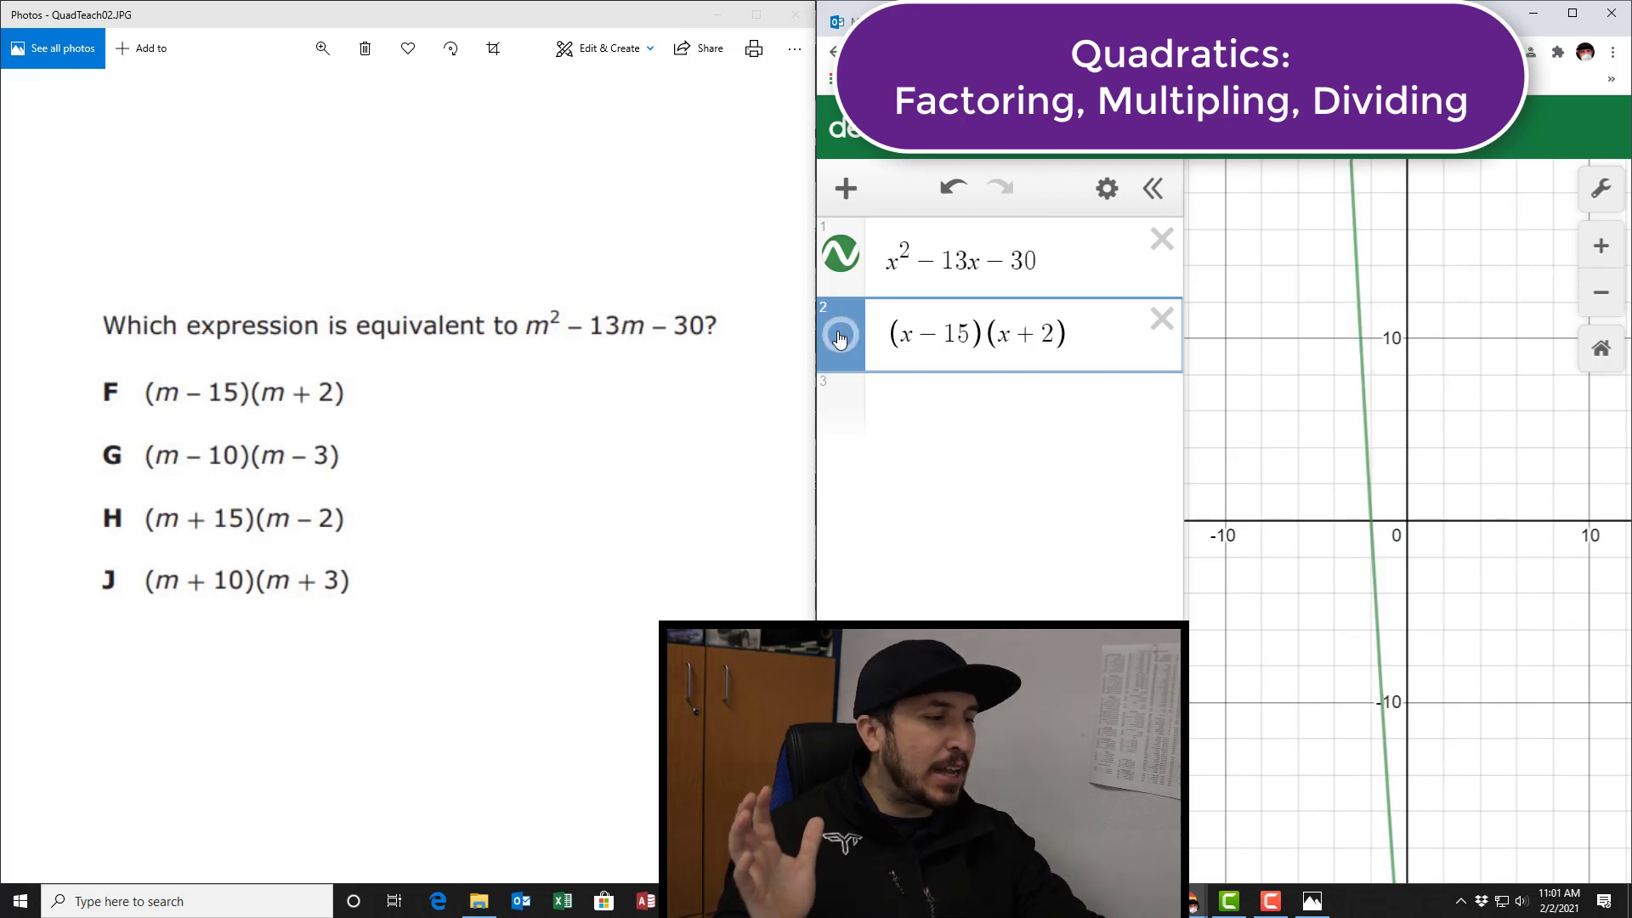
# Pan toward the root at x = 15, toggling line 2 to check the curves coincide.
pyautogui.moveTo(1404, 715); pyautogui.dragTo(1401, 712)
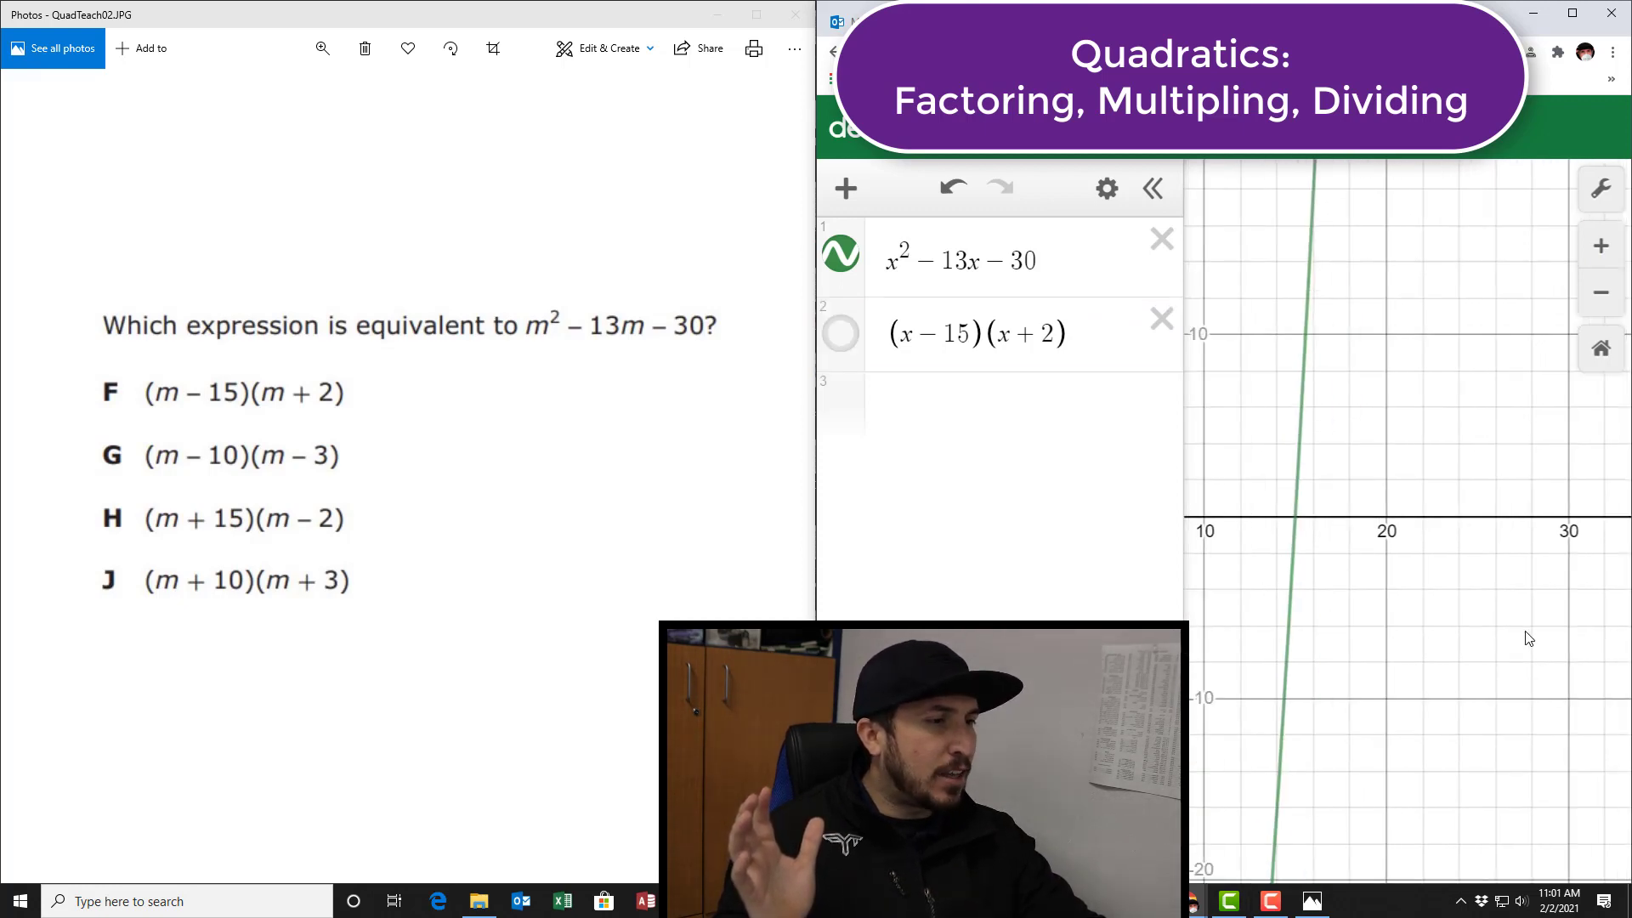
pyautogui.moveTo(1527, 638); pyautogui.dragTo(1545, 641)
pyautogui.click(840, 333)
pyautogui.click(838, 345)
pyautogui.click(839, 334)
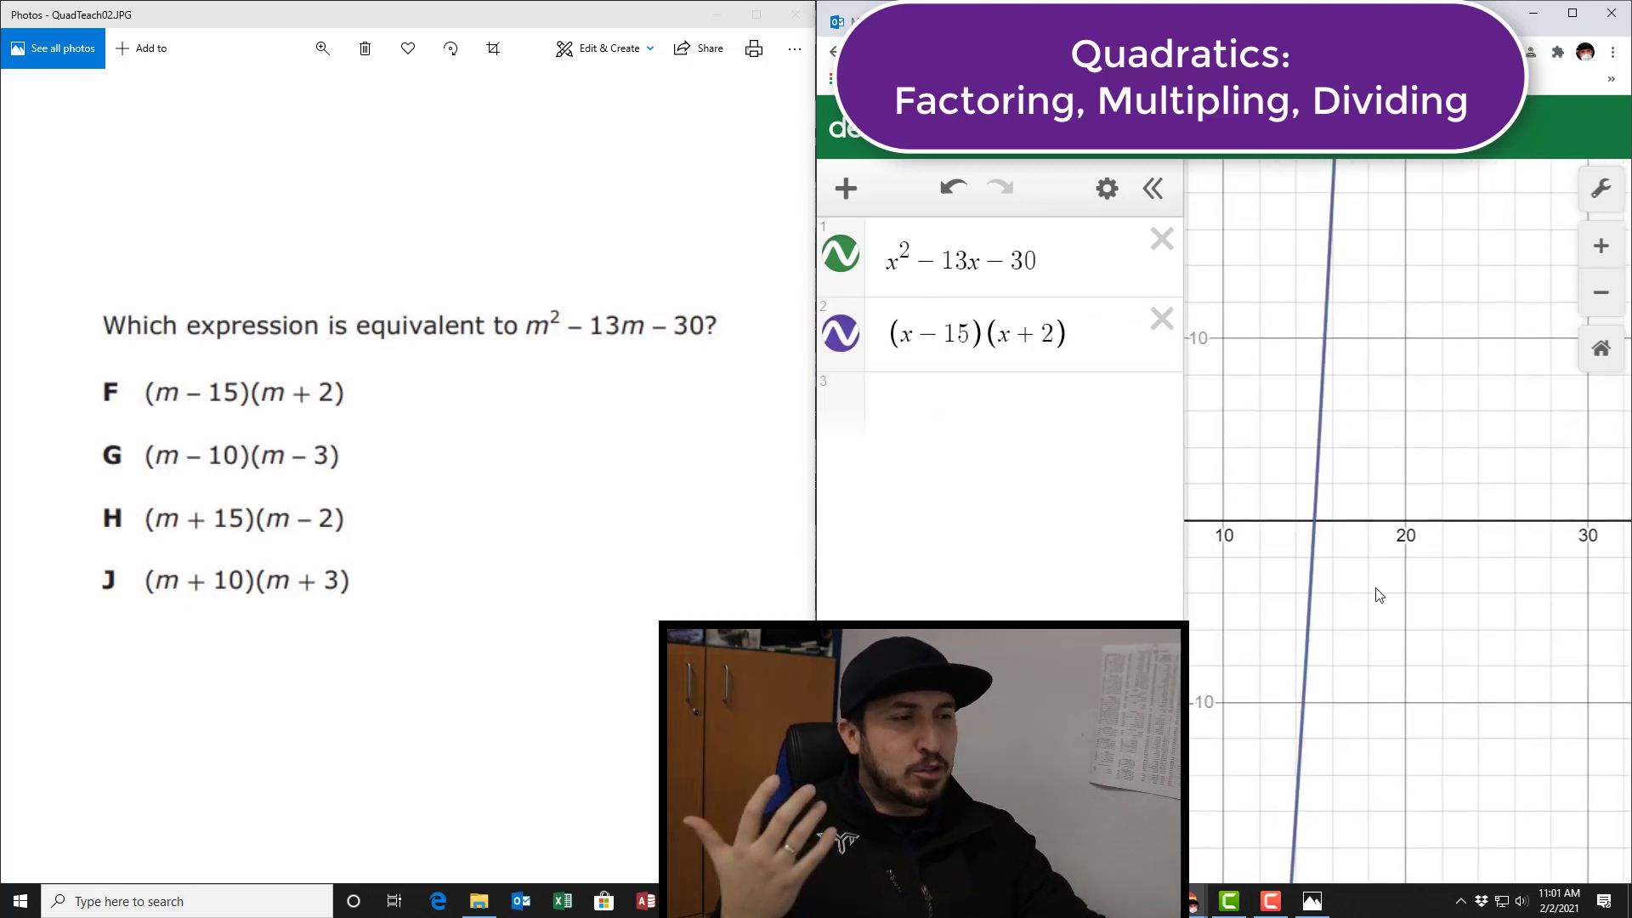
pyautogui.moveTo(1326, 595); pyautogui.dragTo(1461, 572)
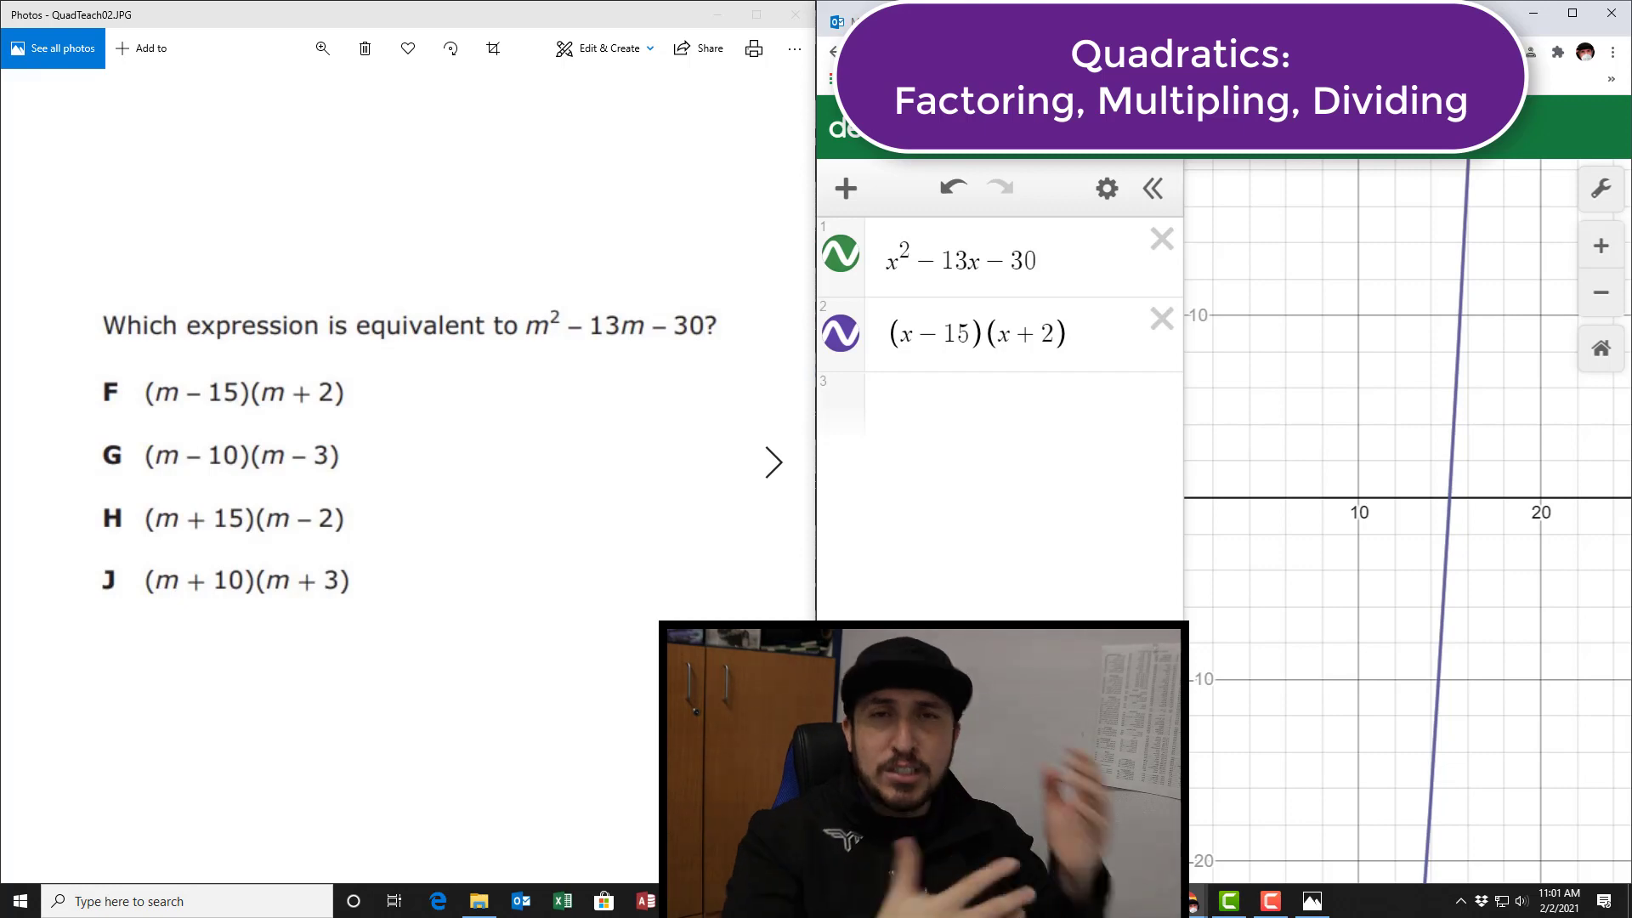
pyautogui.click(1602, 291)
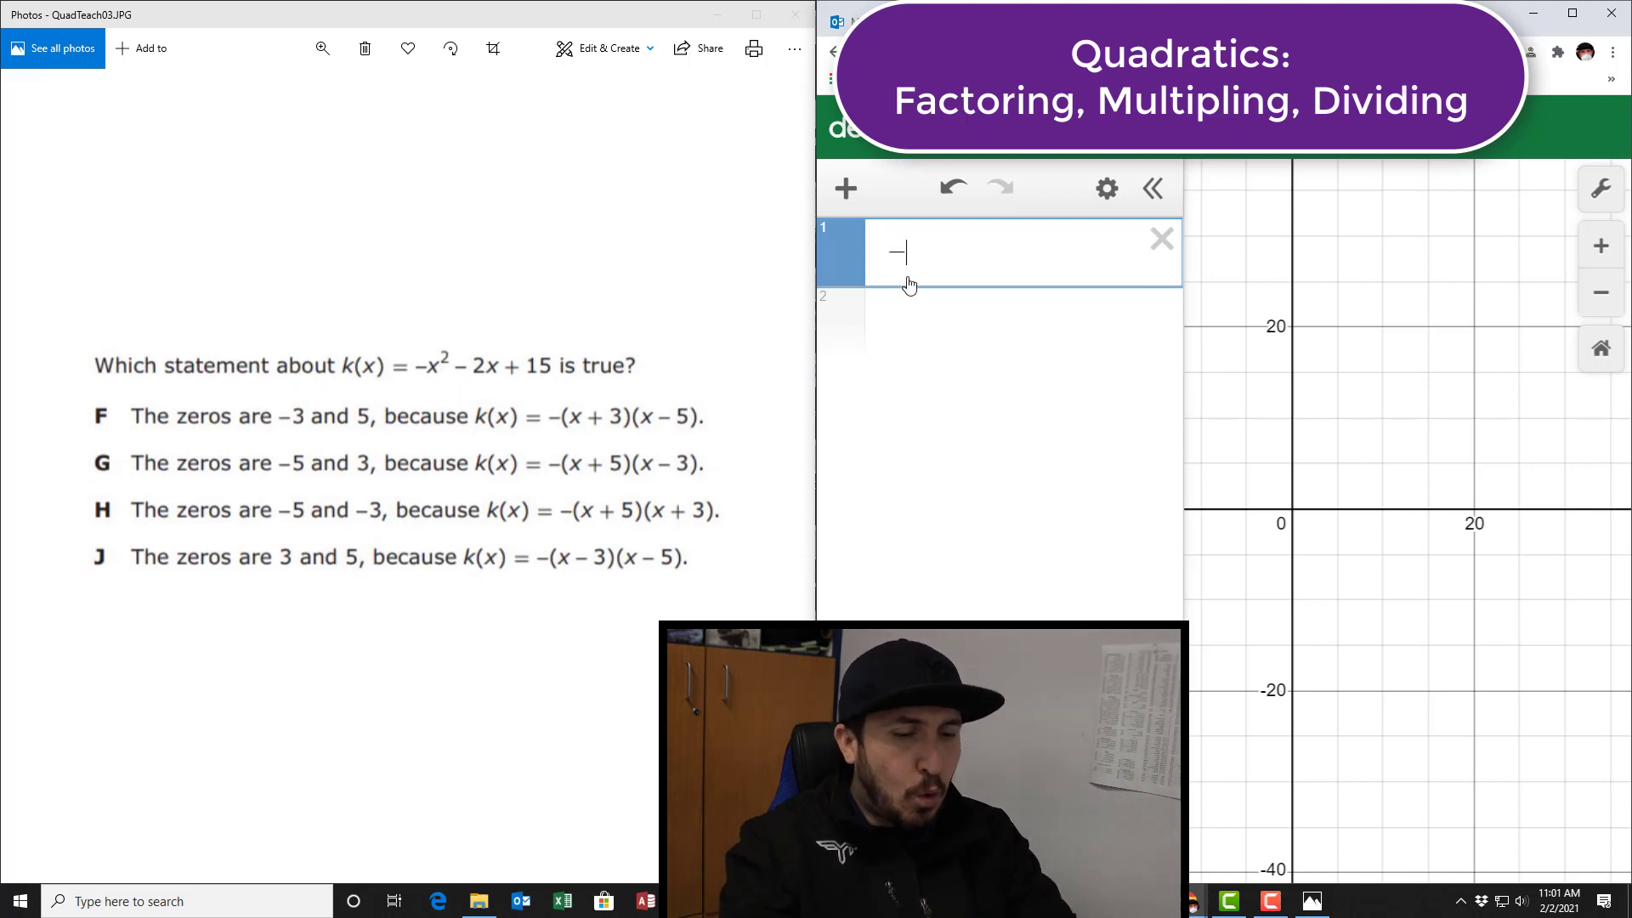
# Finish entering −x²−2x+15 on line 1 and add an empty line 2 below it.
pyautogui.write('x^2')
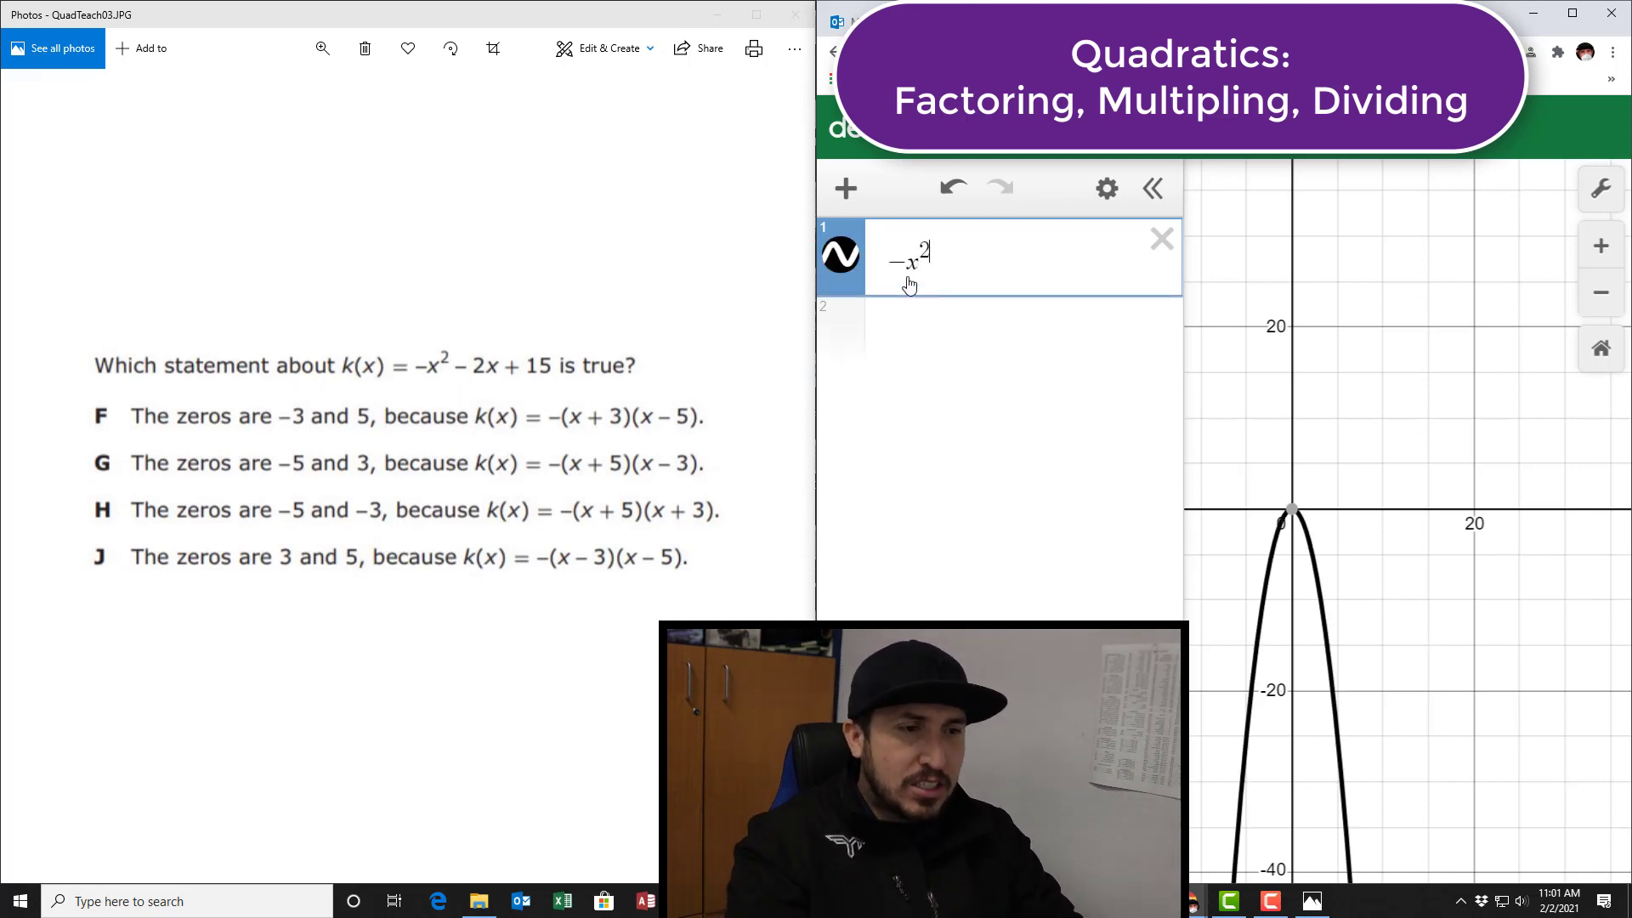
pyautogui.press('Right')
pyautogui.write('-2x')
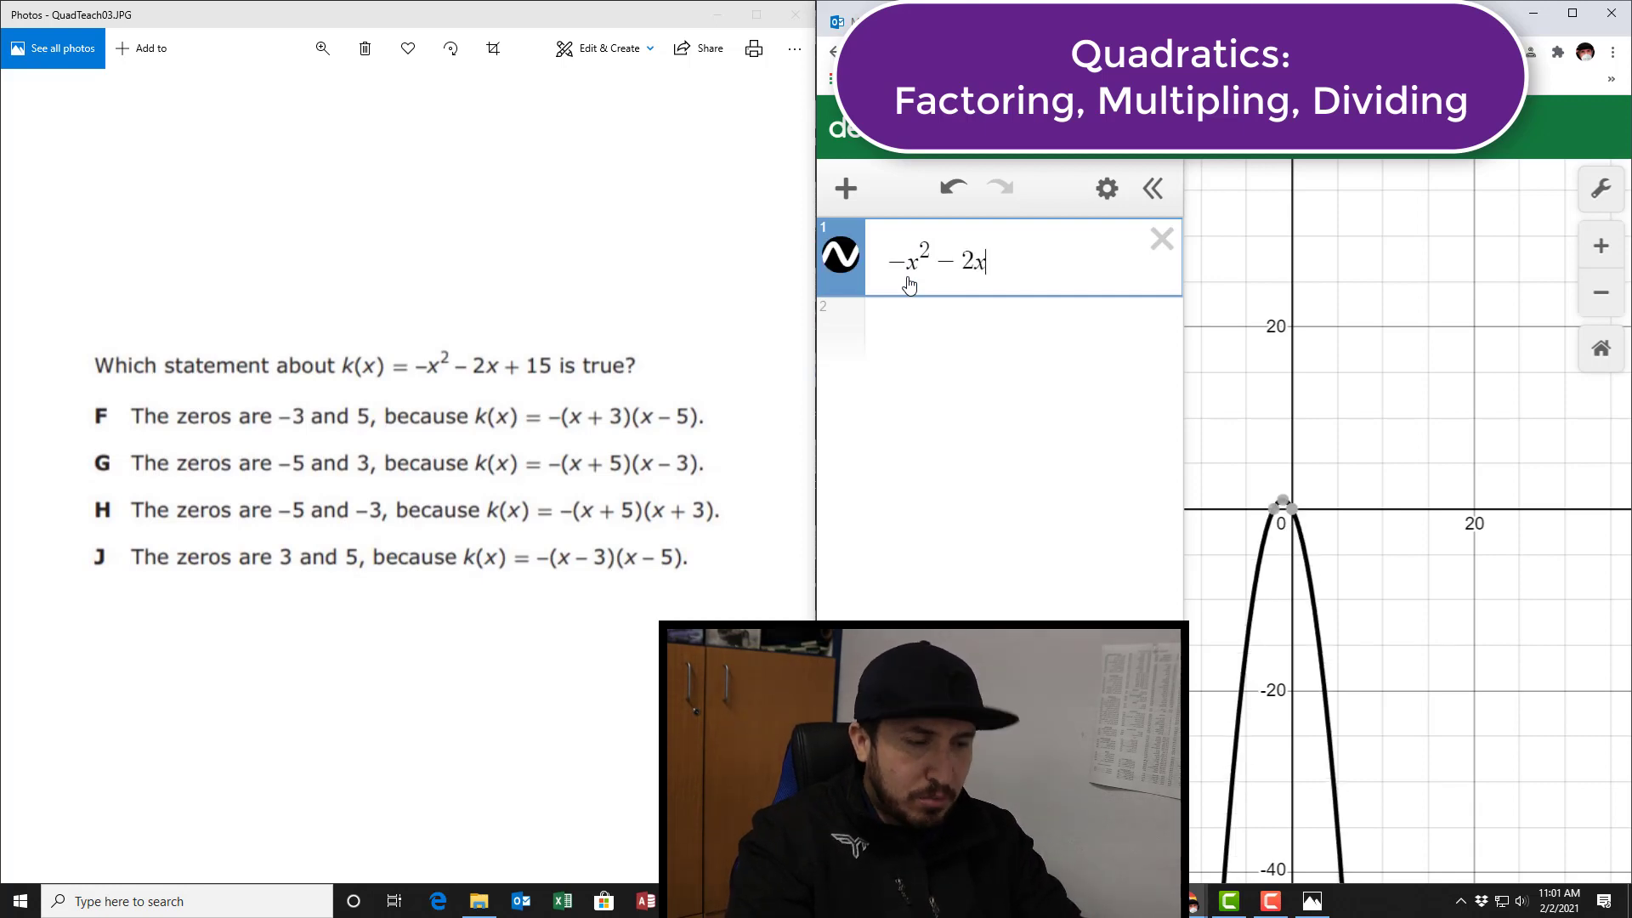
pyautogui.write('+15')
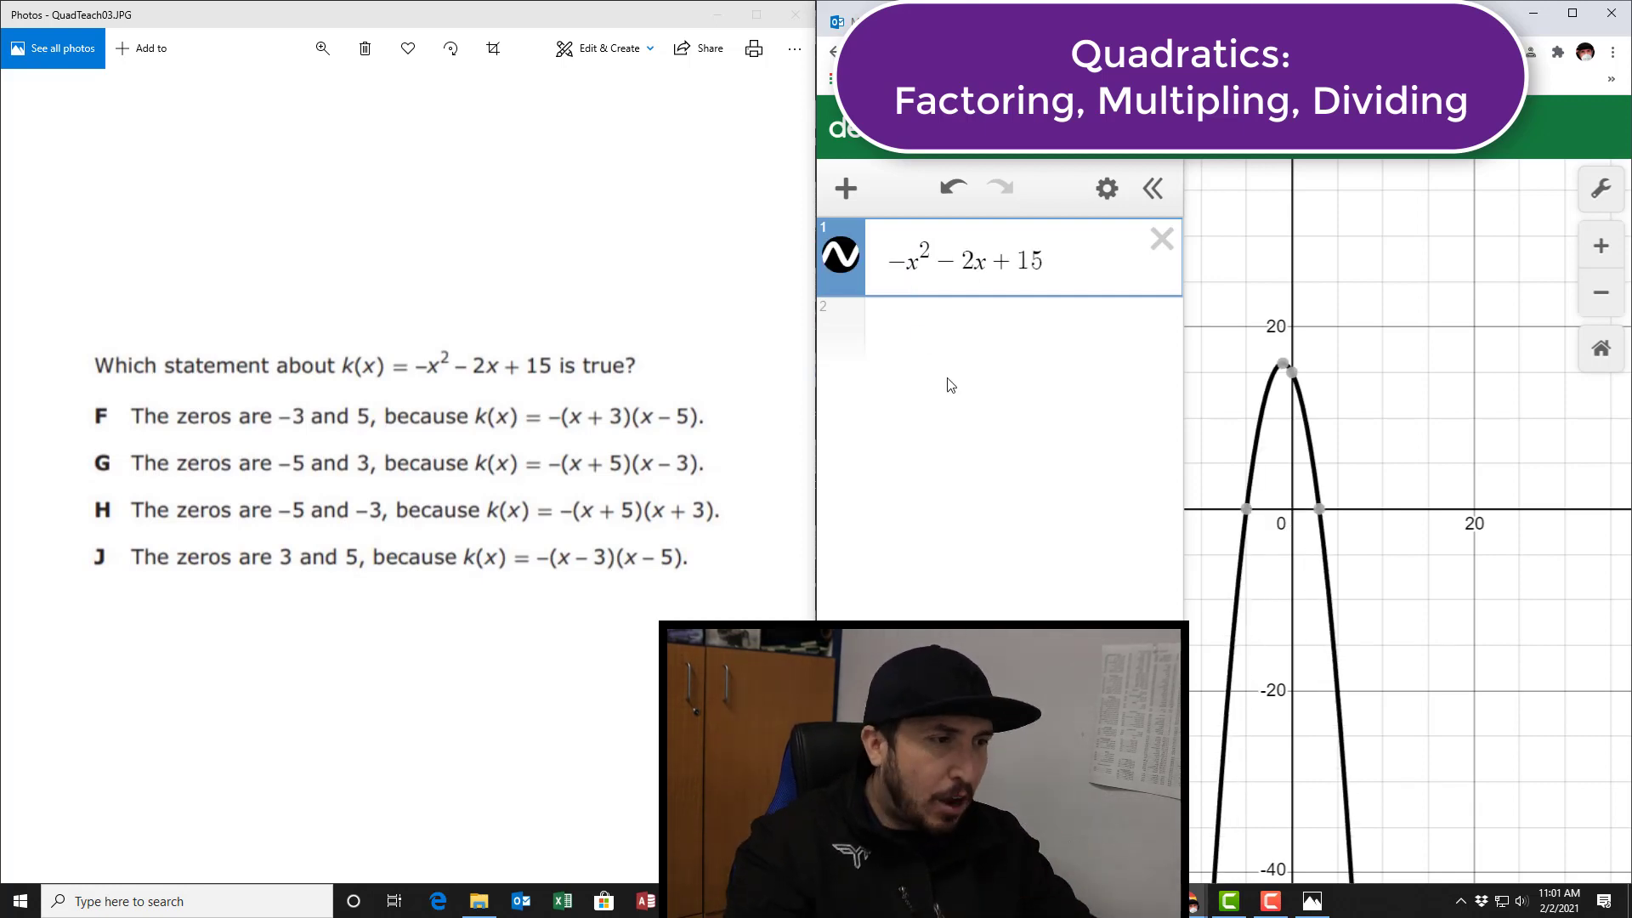
pyautogui.click(945, 343)
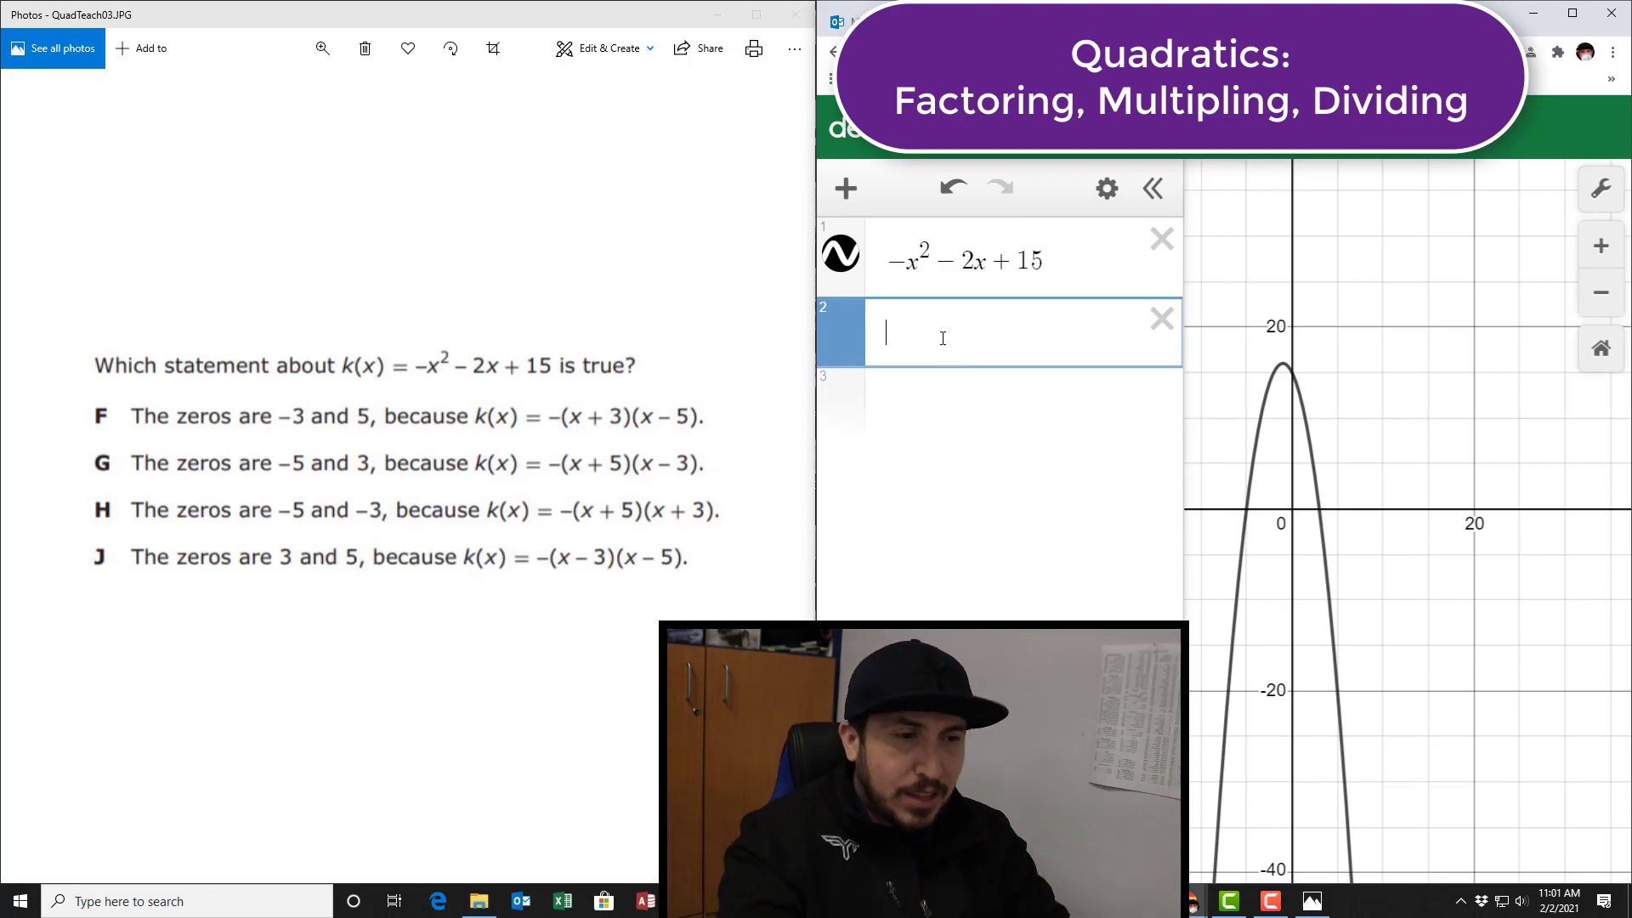
# Graph −(x+3)(x−5) on line 2 and toggle it to compare with the parabola.
pyautogui.write('-(')
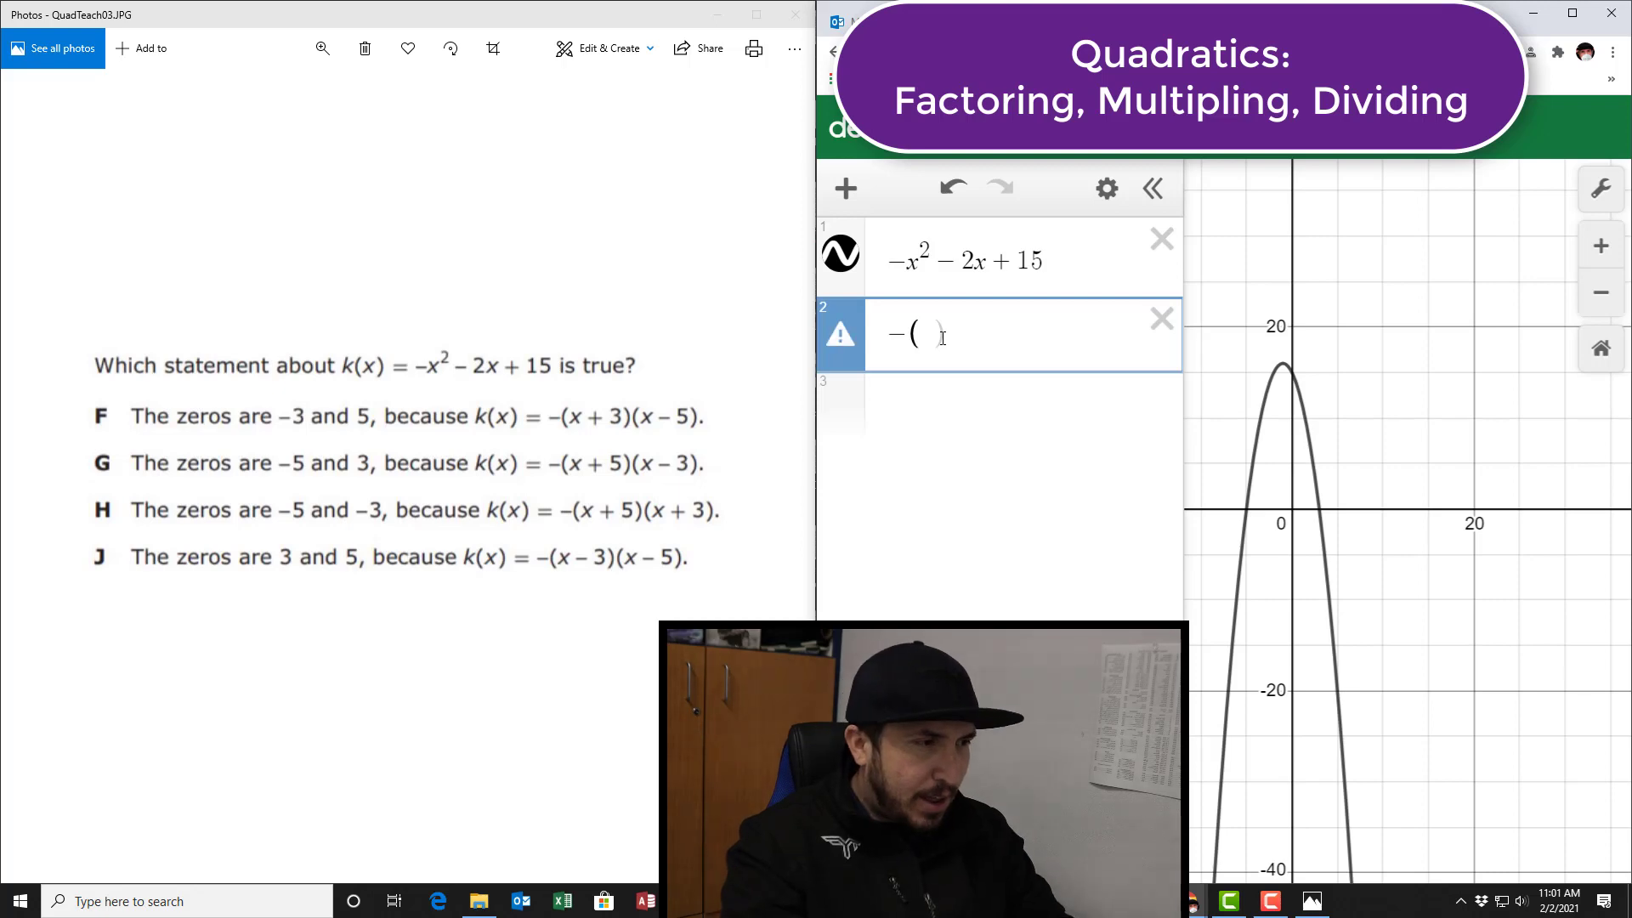
pyautogui.write('x+3)(')
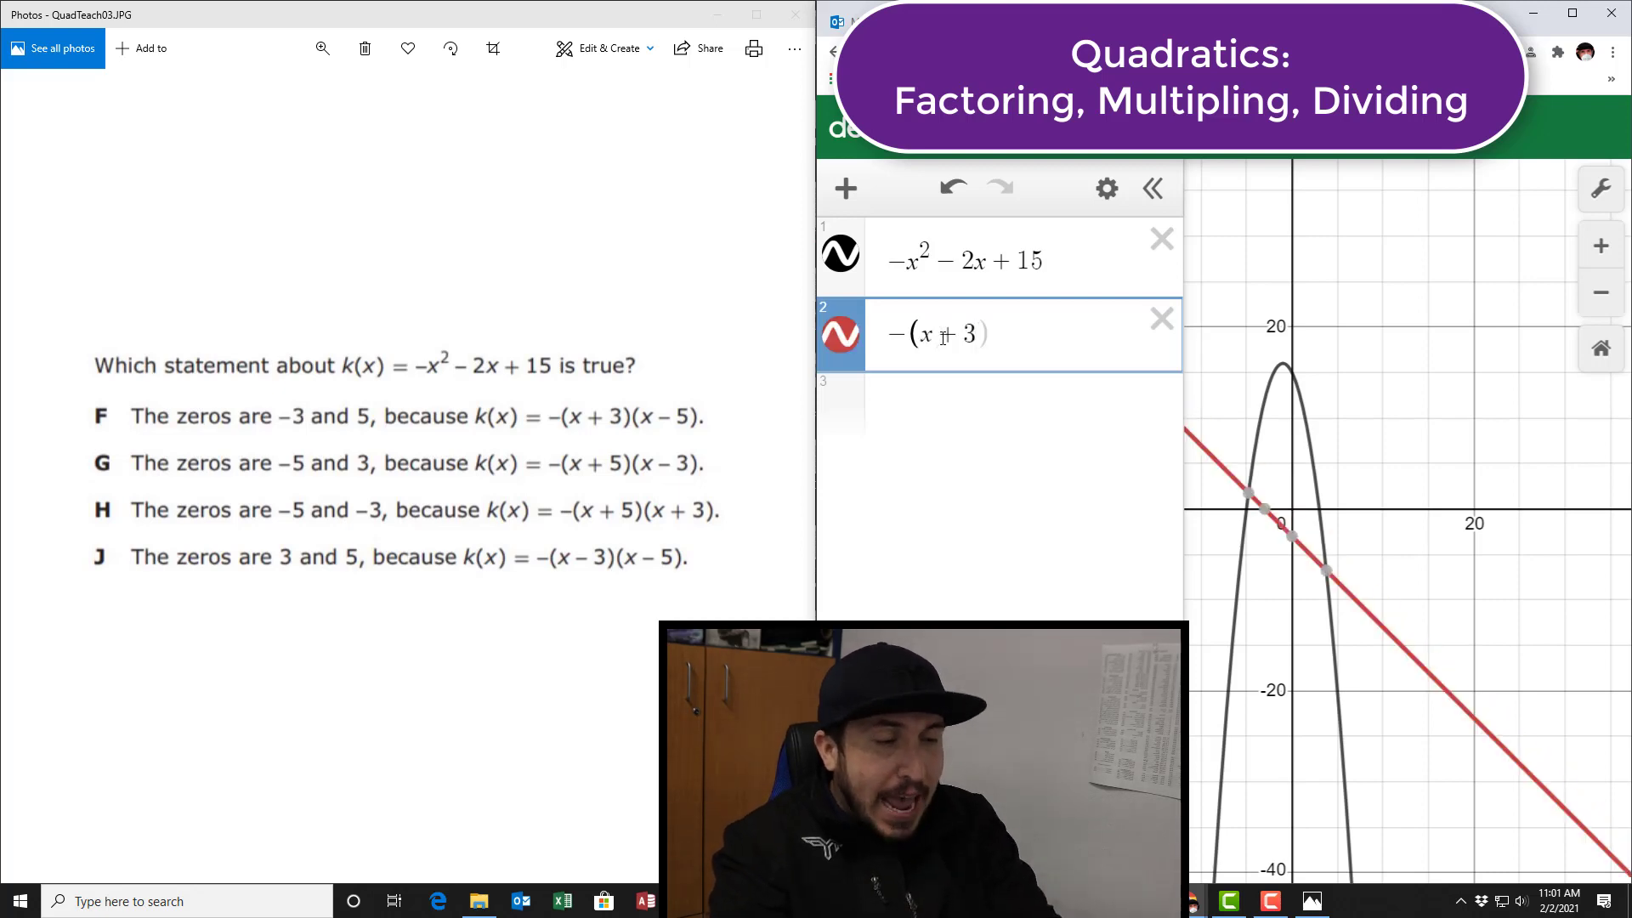
pyautogui.write('x-5')
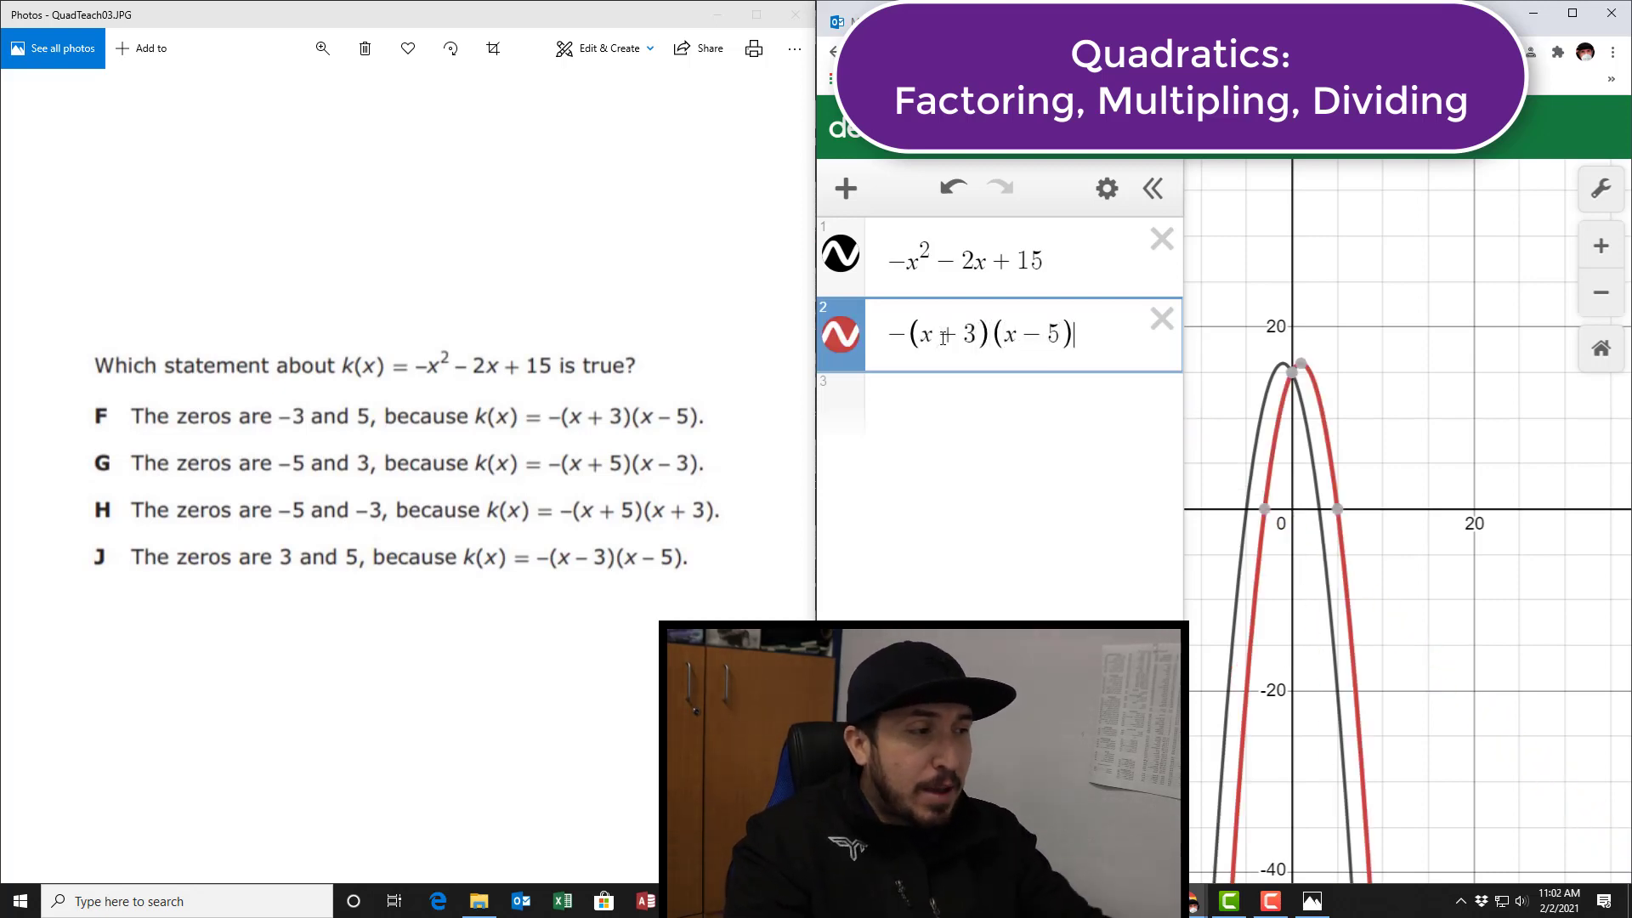
pyautogui.click(842, 336)
pyautogui.click(842, 336)
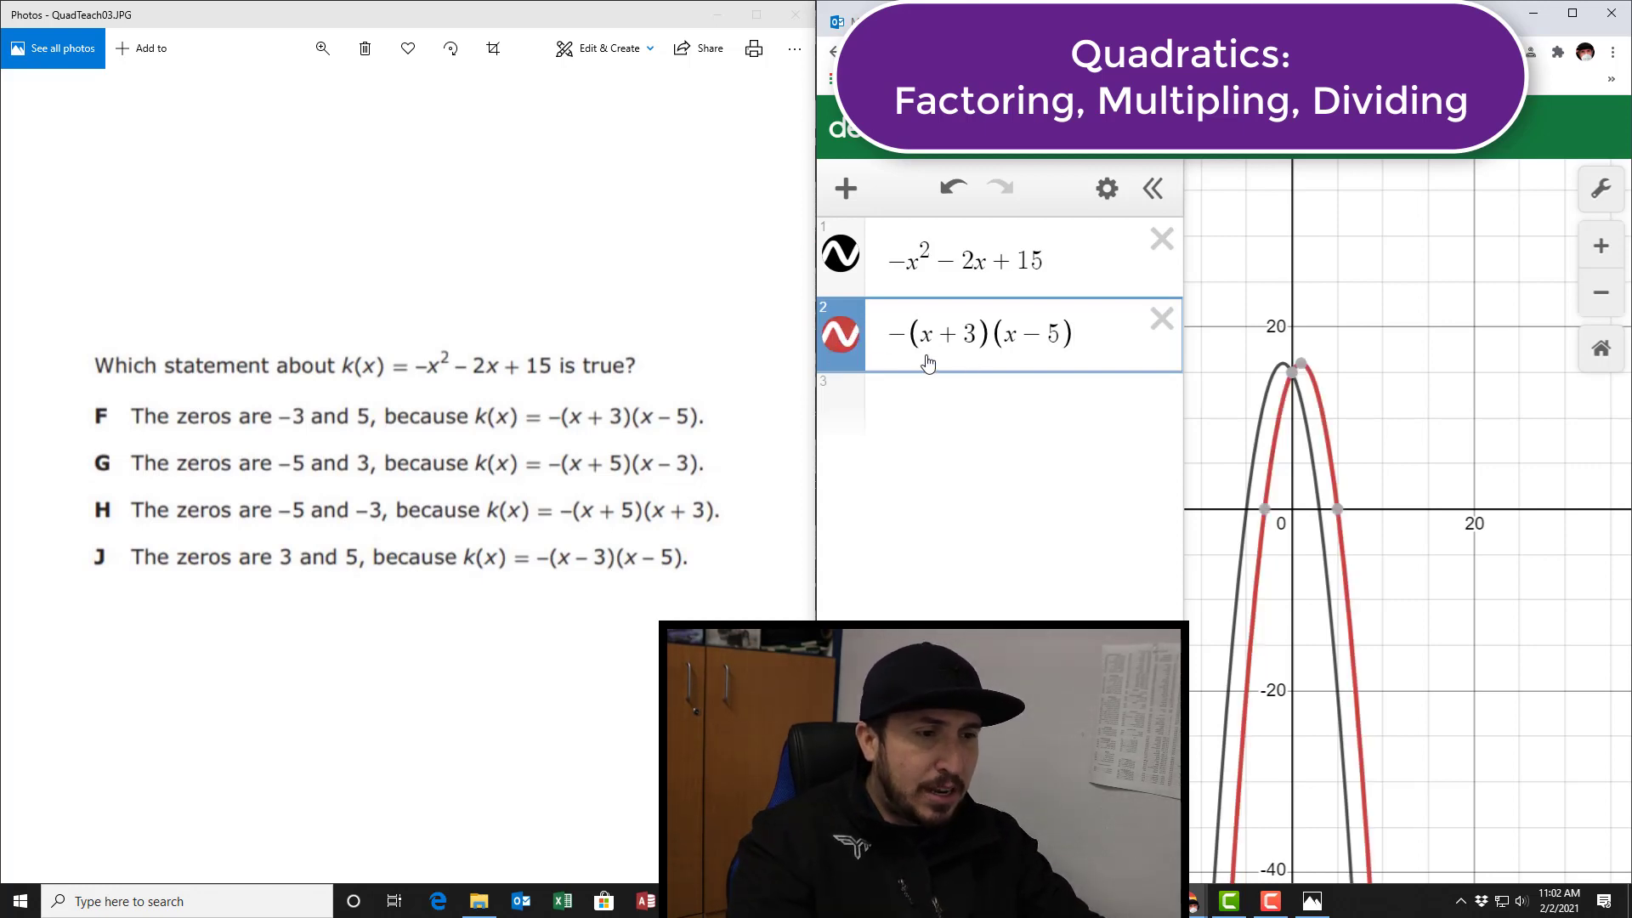
# Change line 2 to choice G, −(x+5)(x−3), and toggle it to confirm the match.
pyautogui.click(977, 338)
pyautogui.press('BackSpace')
pyautogui.write('5')
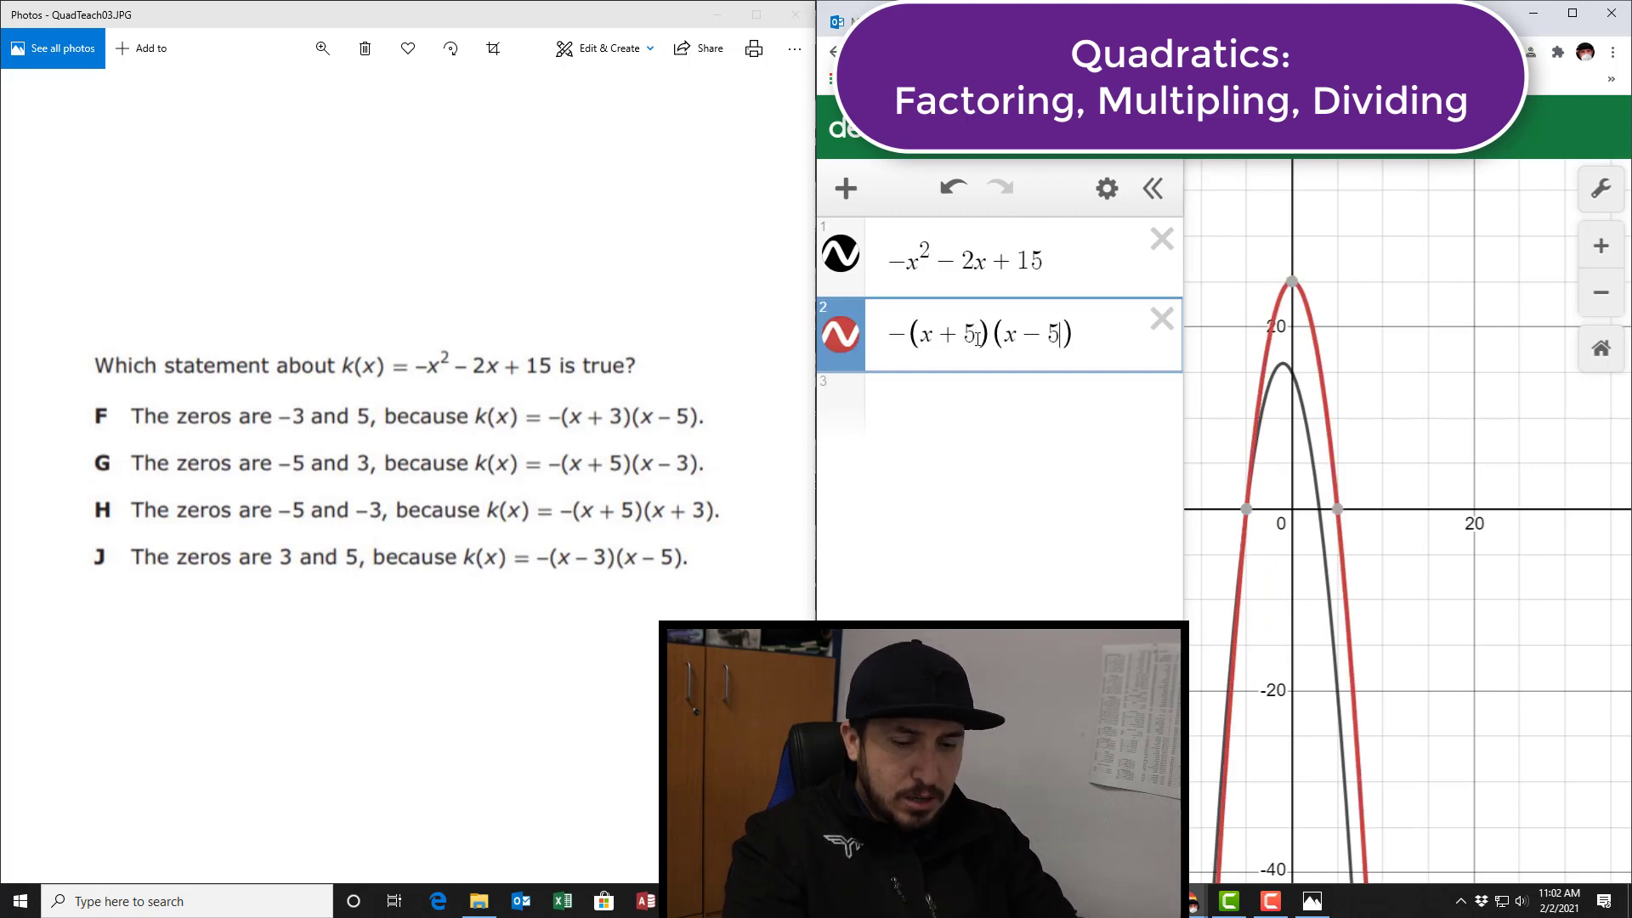
pyautogui.press('BackSpace')
pyautogui.write('3')
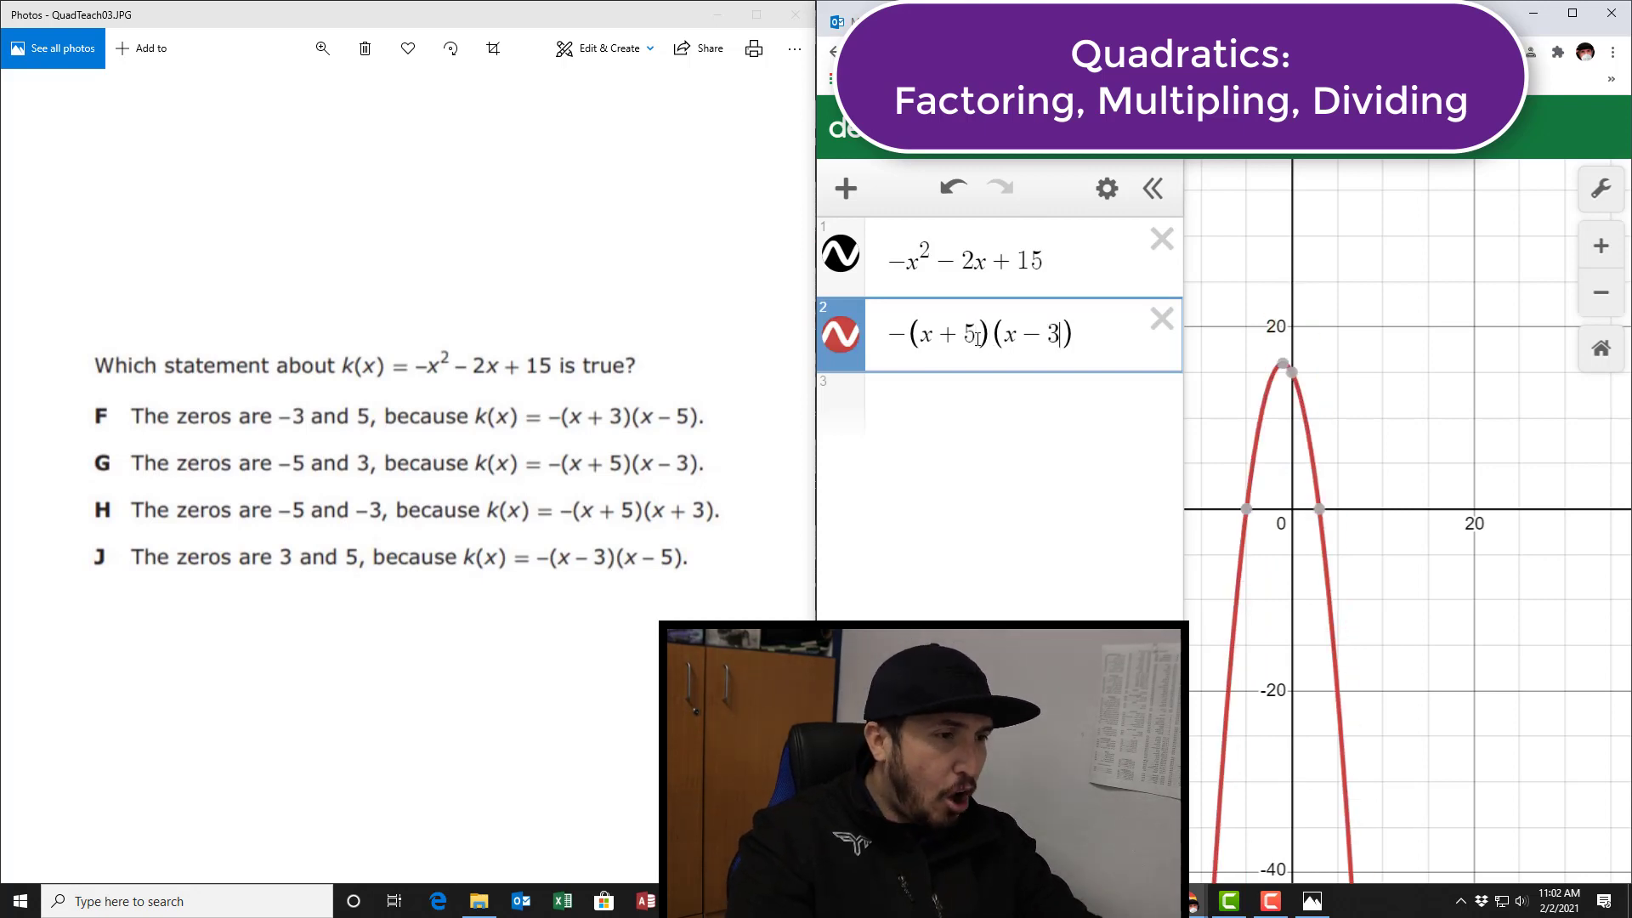
pyautogui.click(837, 360)
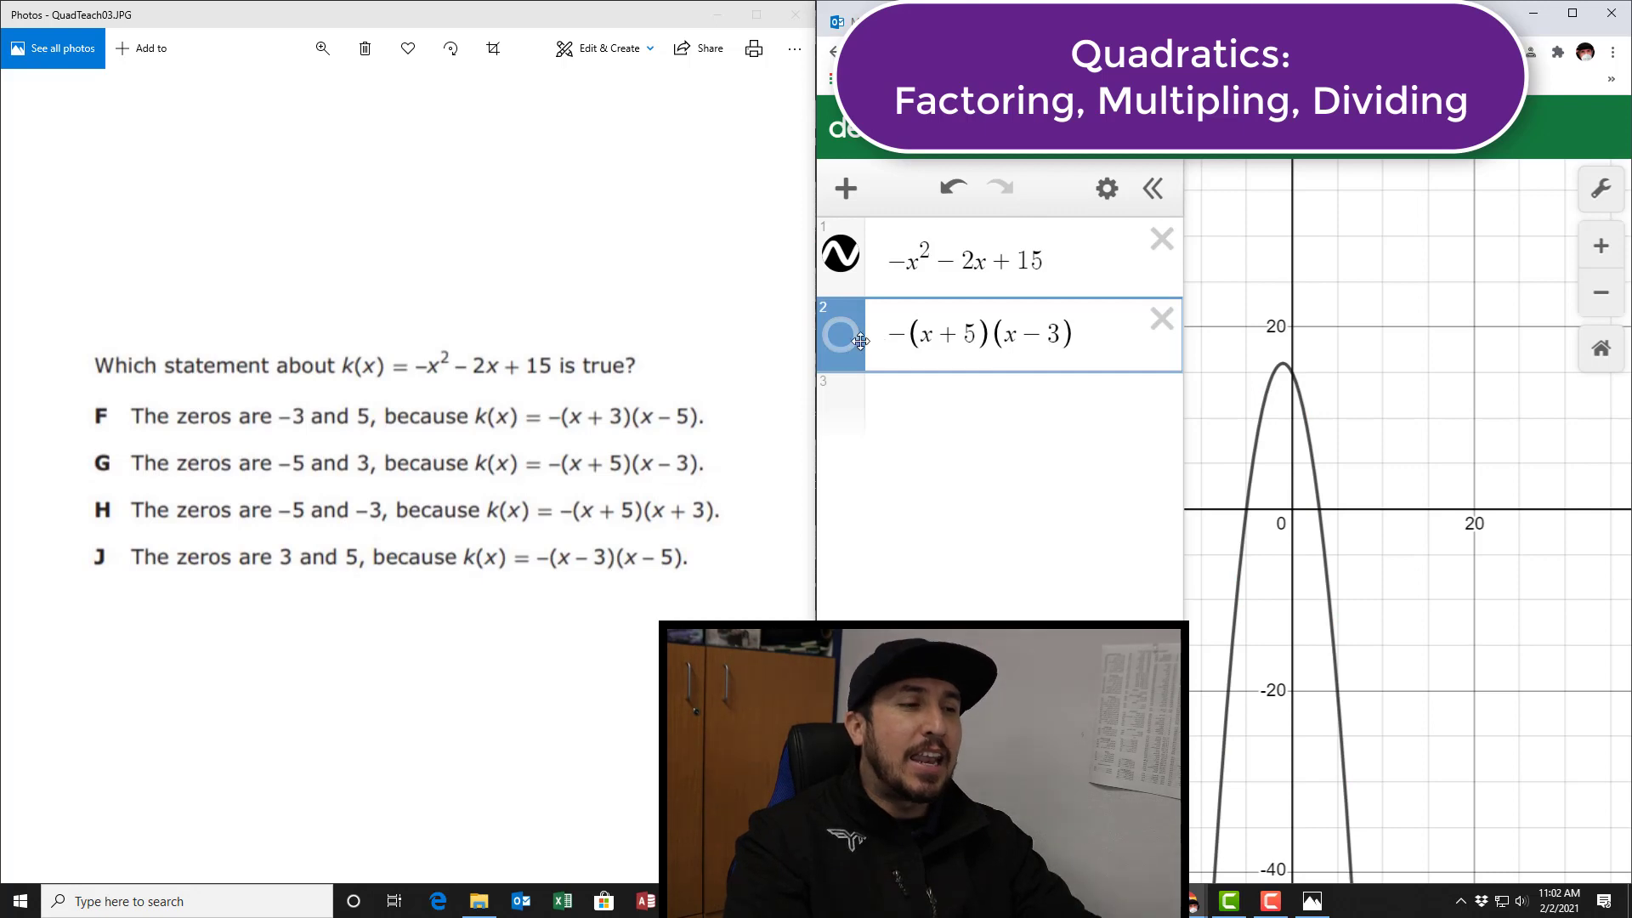
pyautogui.click(855, 339)
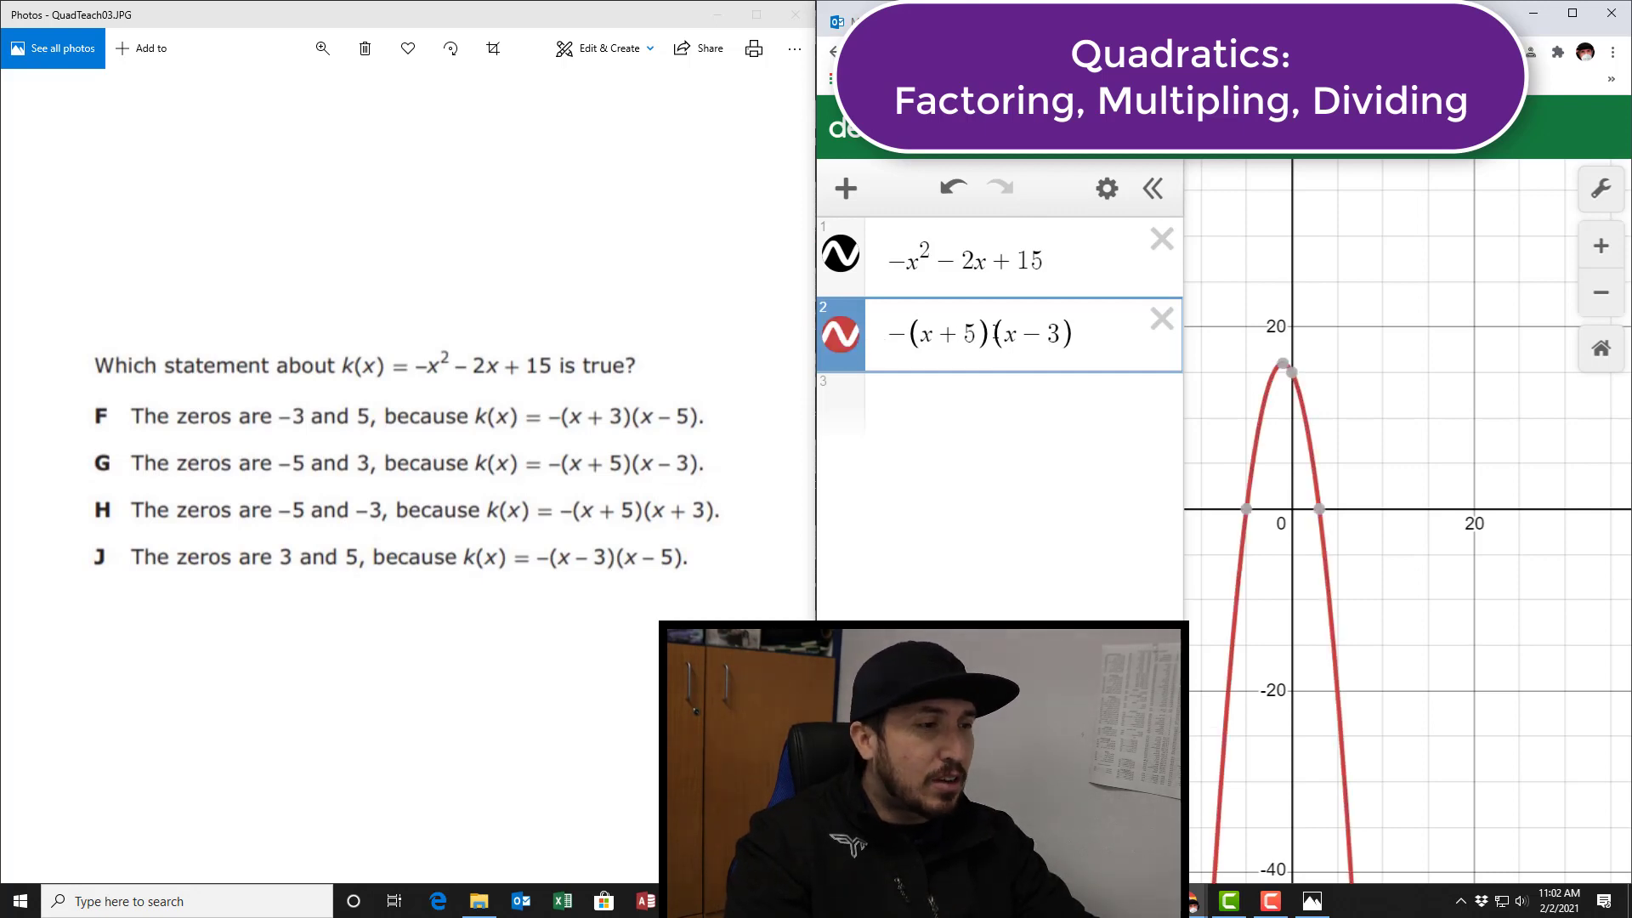
# Edit line 2 through −(x+5)(x+3) and −(x−5)(x−5) to −(x−4)(x−5), toggling its graph.
pyautogui.press('Delete')
pyautogui.write('+')
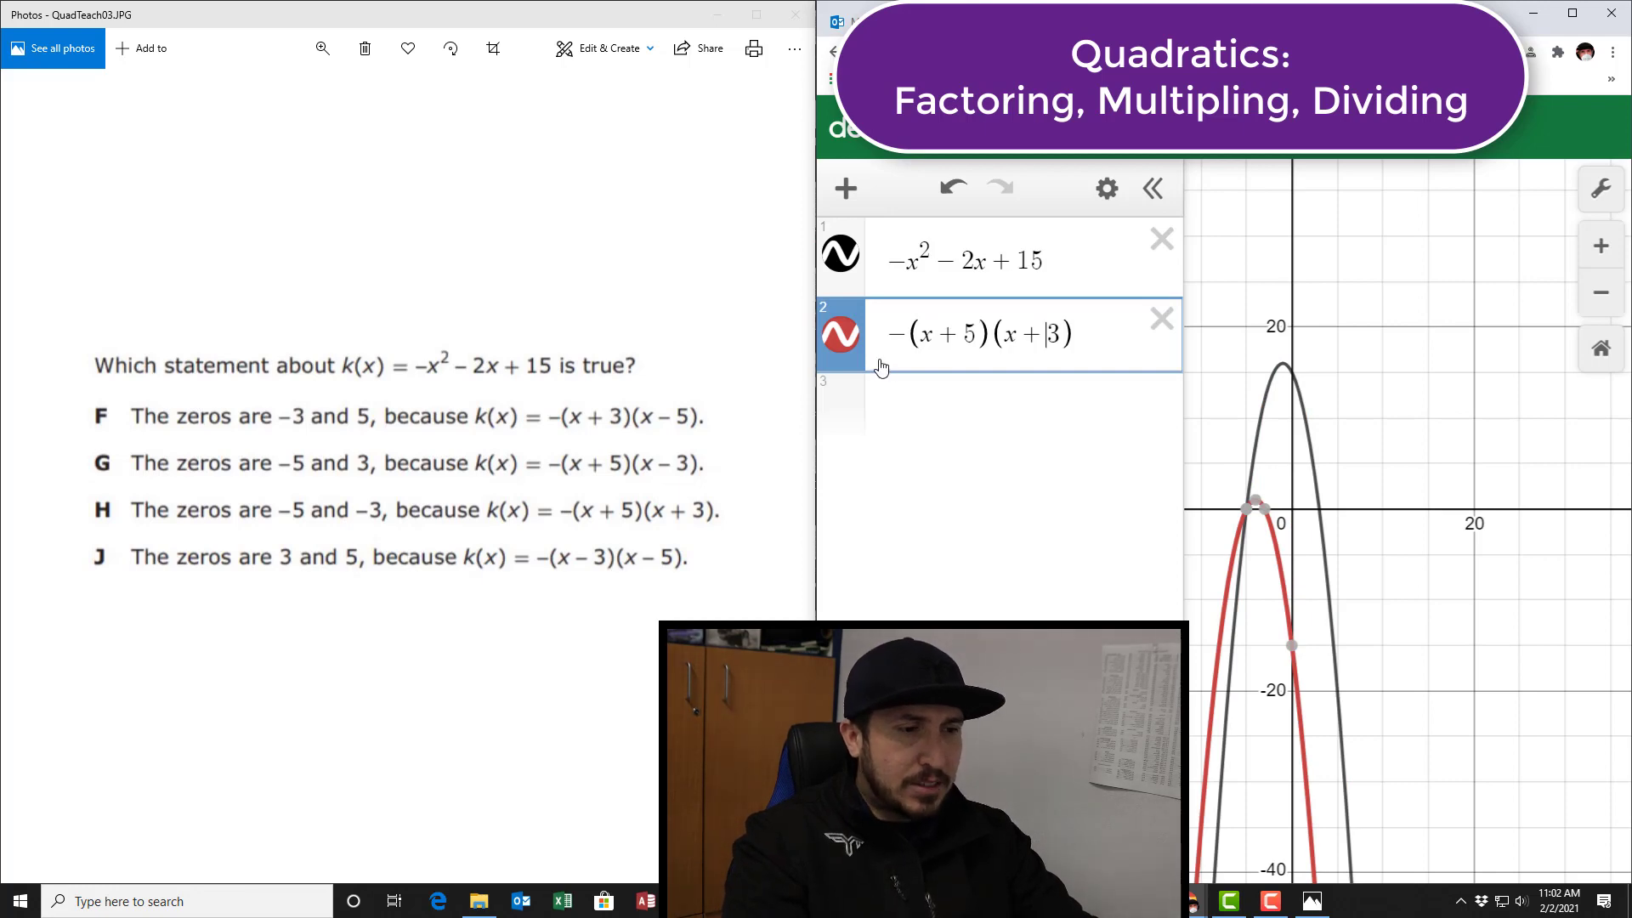
pyautogui.press('Delete')
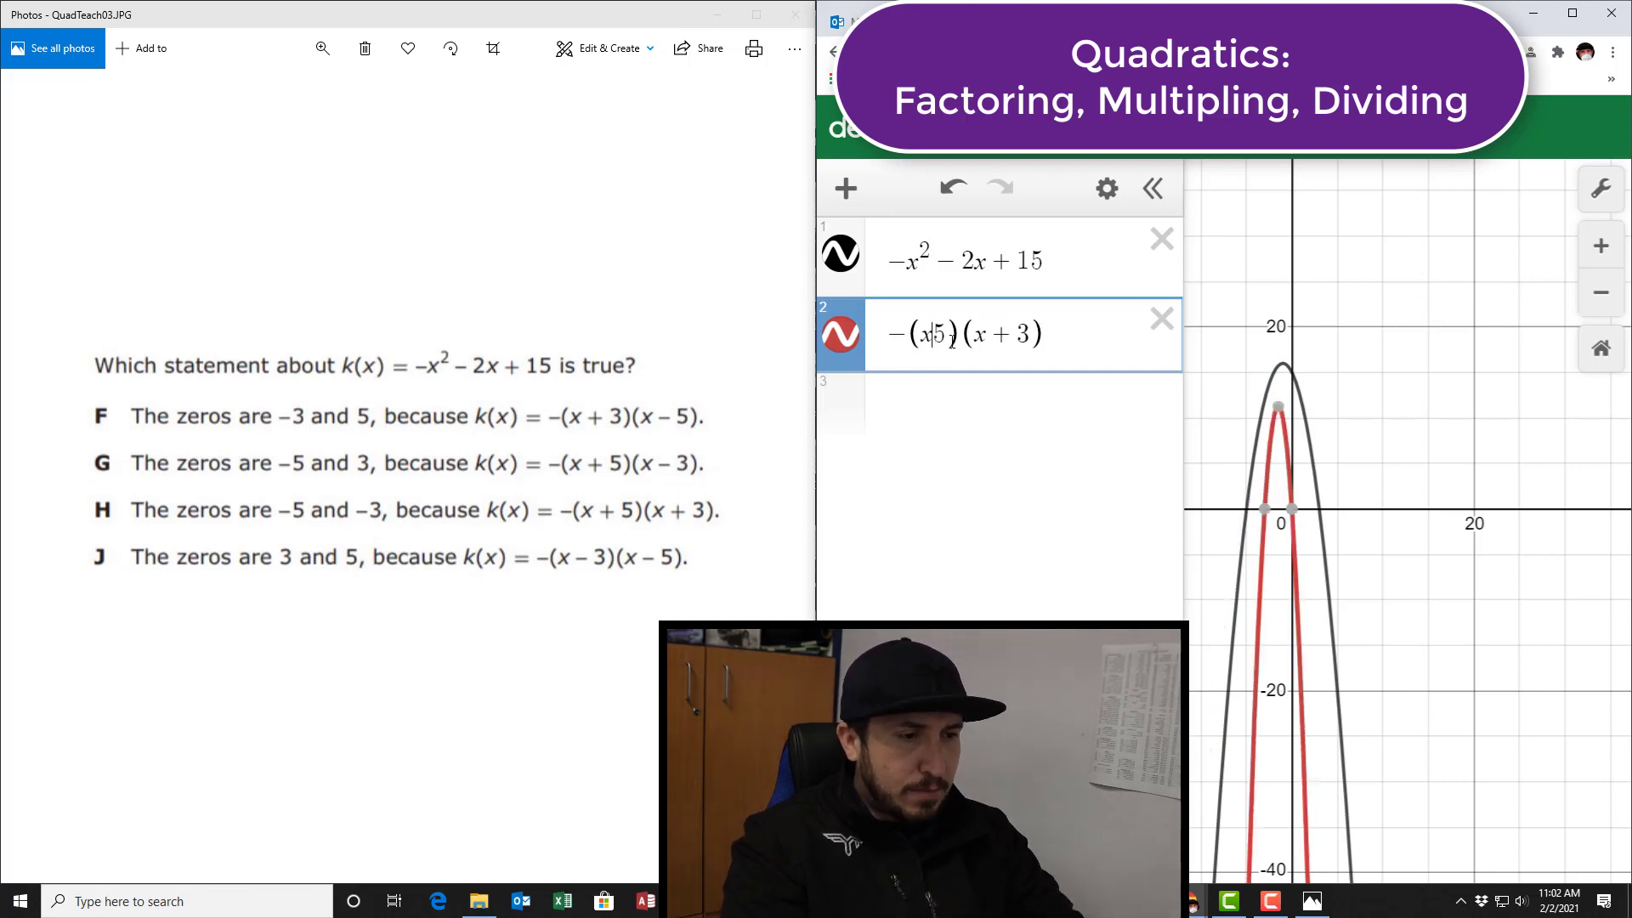
pyautogui.write('-')
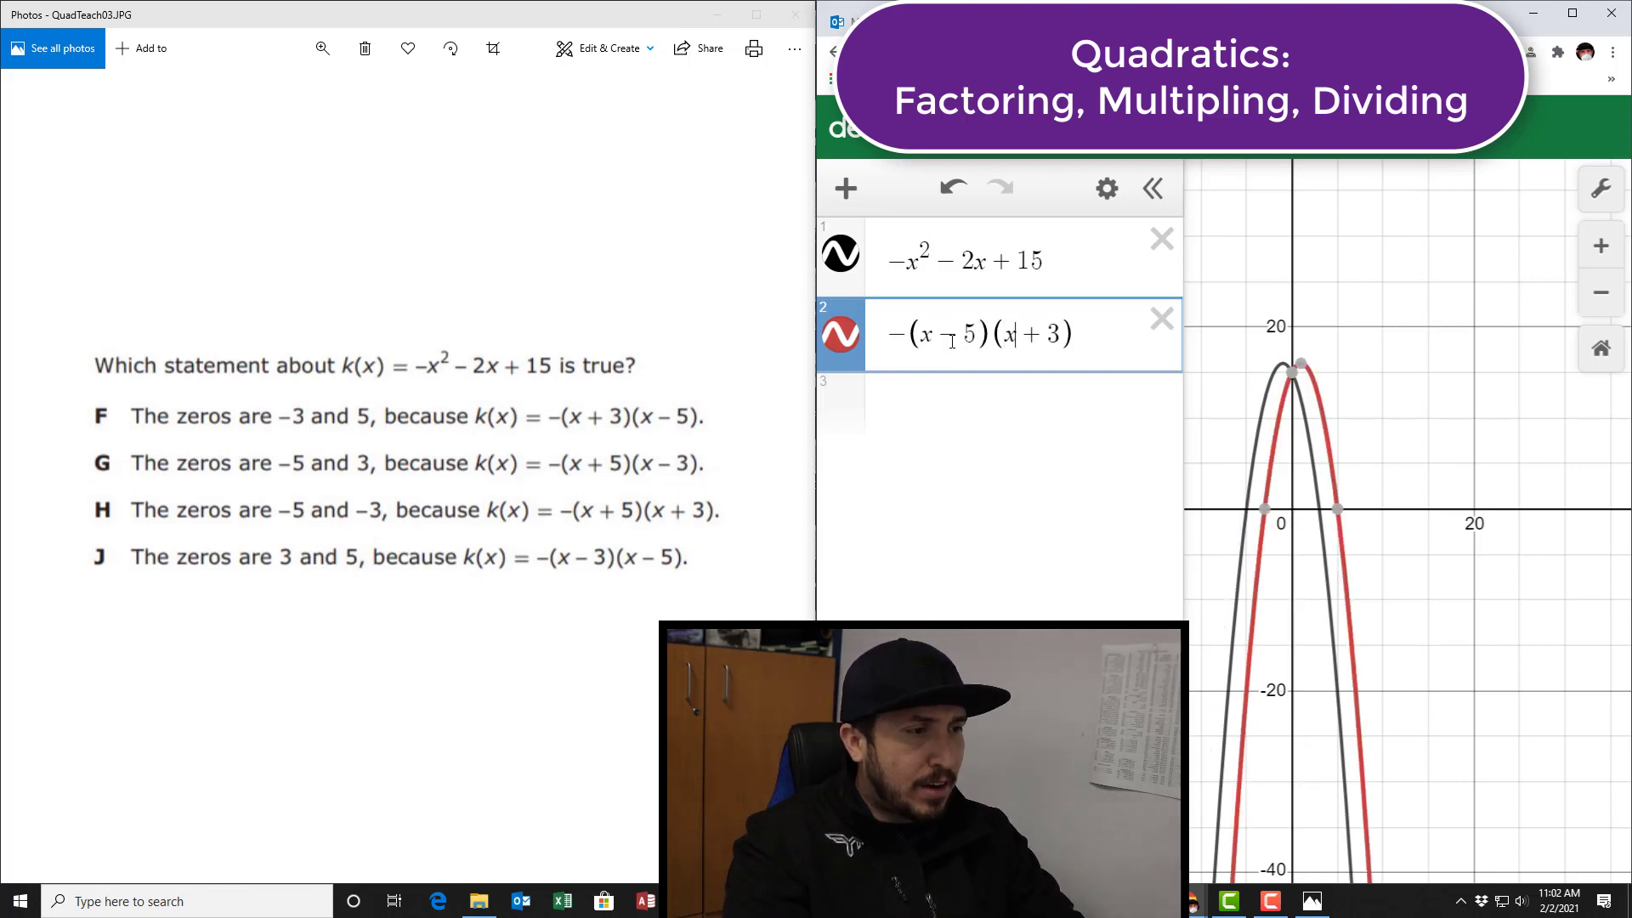
pyautogui.press('BackSpace')
pyautogui.write('-')
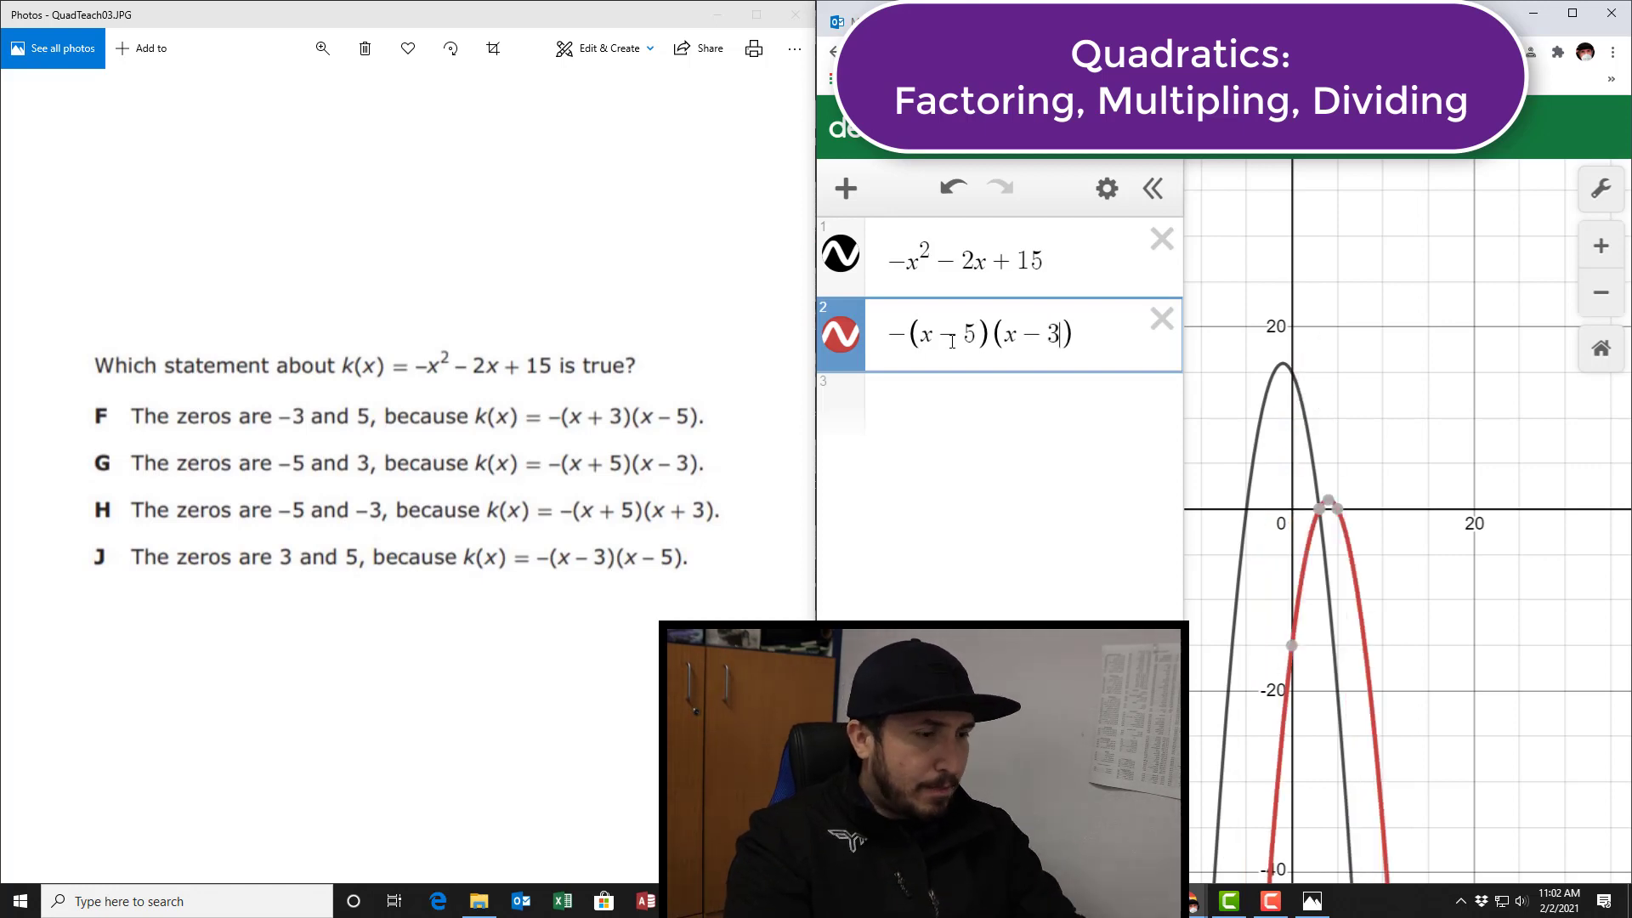
pyautogui.press('Delete')
pyautogui.write('5')
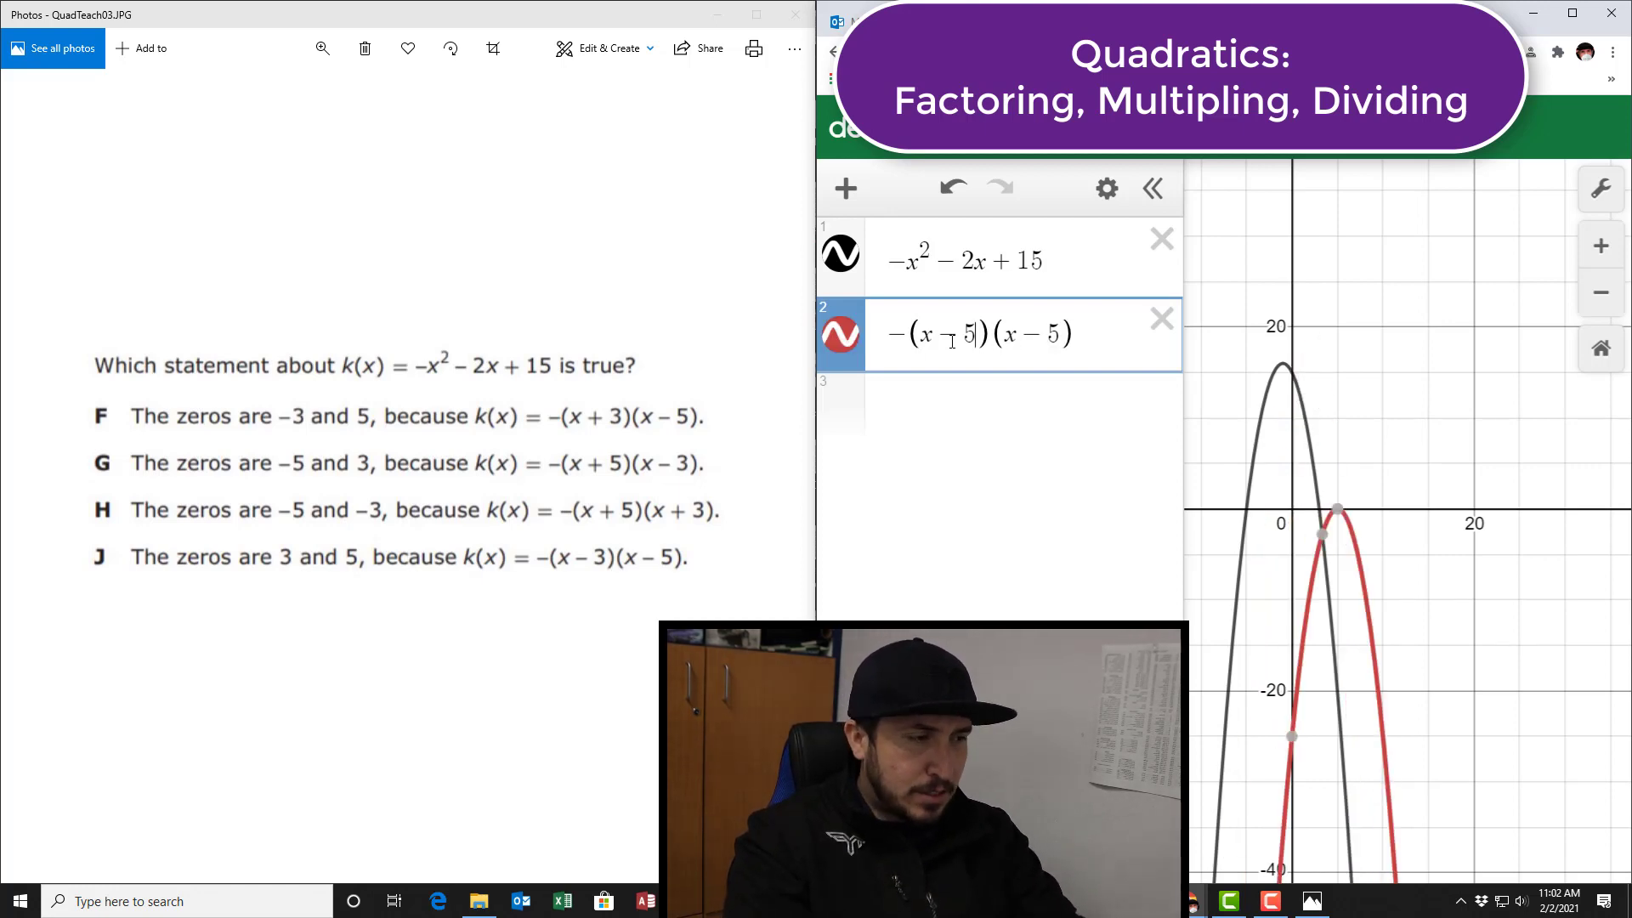
pyautogui.press('BackSpace')
pyautogui.write('4')
pyautogui.click(849, 341)
pyautogui.click(850, 341)
pyautogui.click(850, 341)
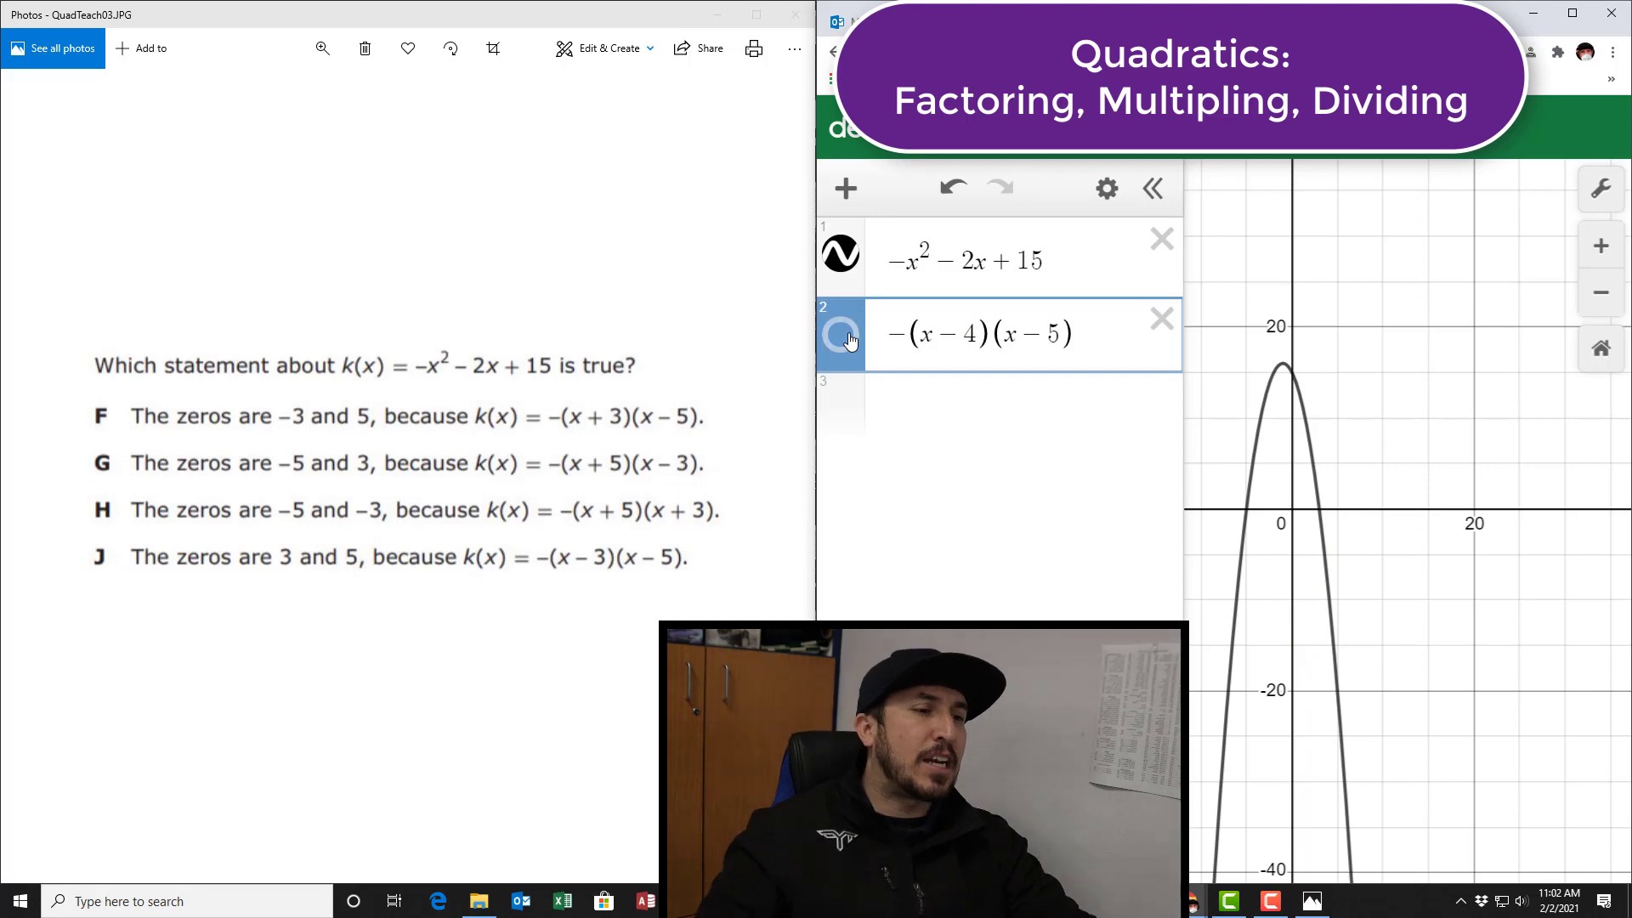